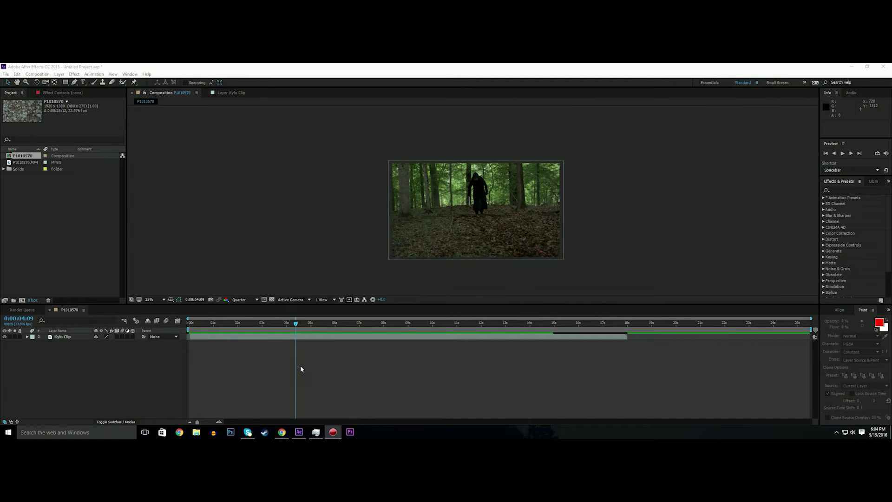
# Step: Scrub the clip to check the saber blade and move the current time to 0:00:05:05, where the figure walks forward
pyautogui.moveTo(296, 323); pyautogui.dragTo(346, 325)
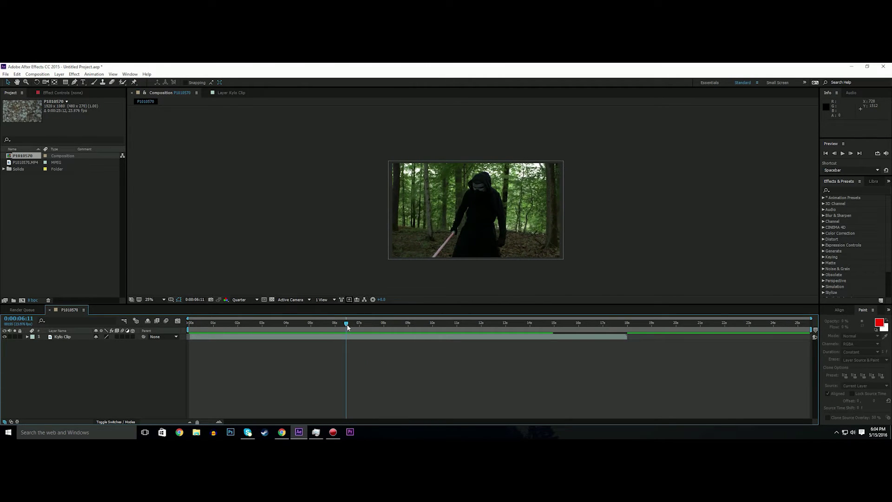
pyautogui.scroll(3, 433, 238)
pyautogui.moveTo(433, 237)
pyautogui.mouseDown()
pyautogui.moveTo(450, 203)
pyautogui.moveTo(473, 211)
pyautogui.moveTo(476, 185)
pyautogui.moveTo(451, 238)
pyautogui.mouseUp()
pyautogui.scroll(-1, 444, 213)
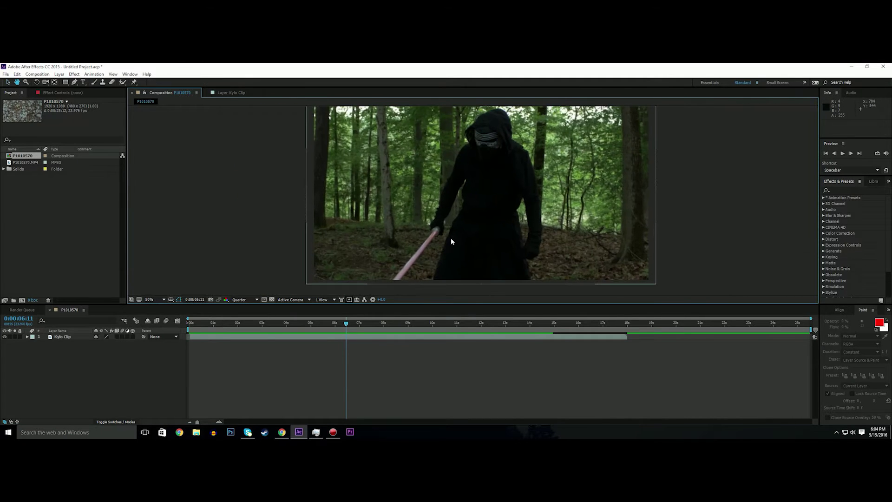
pyautogui.scroll(-2, 450, 237)
pyautogui.press('.')
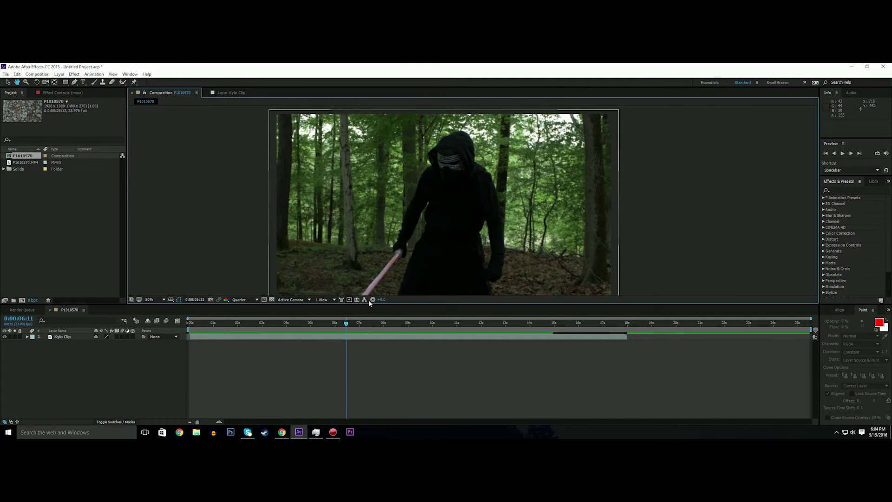
pyautogui.moveTo(346, 324); pyautogui.dragTo(314, 357)
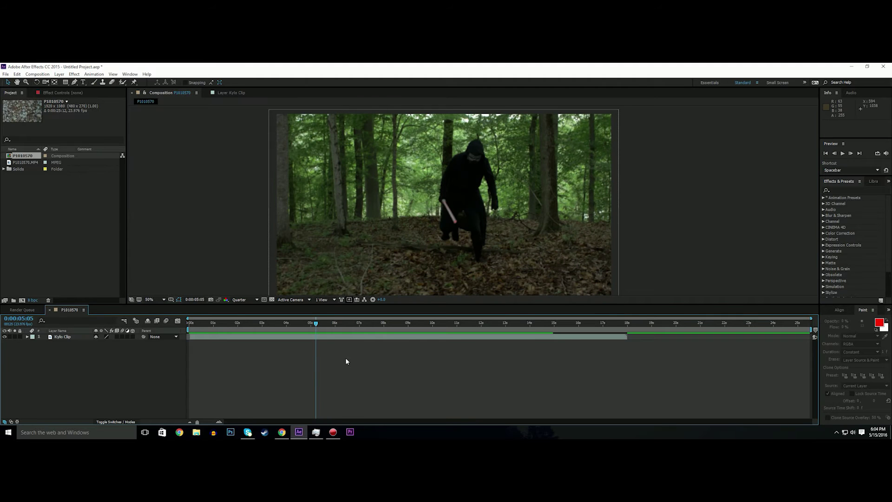
# Step: Add a new white solid layer at composition size, 1920 by 1080 px, above the Kylo Clip footage
pyautogui.rightClick(333, 358)
pyautogui.moveTo(359, 294)
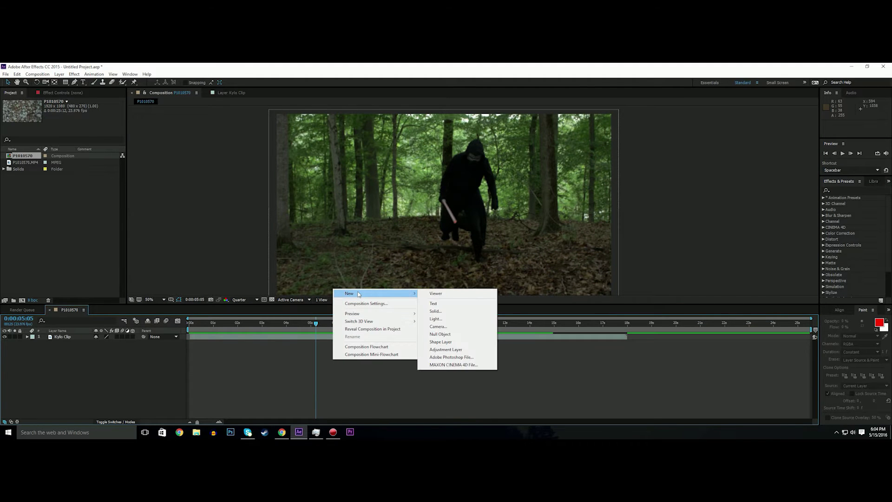
pyautogui.click(436, 311)
pyautogui.click(700, 229)
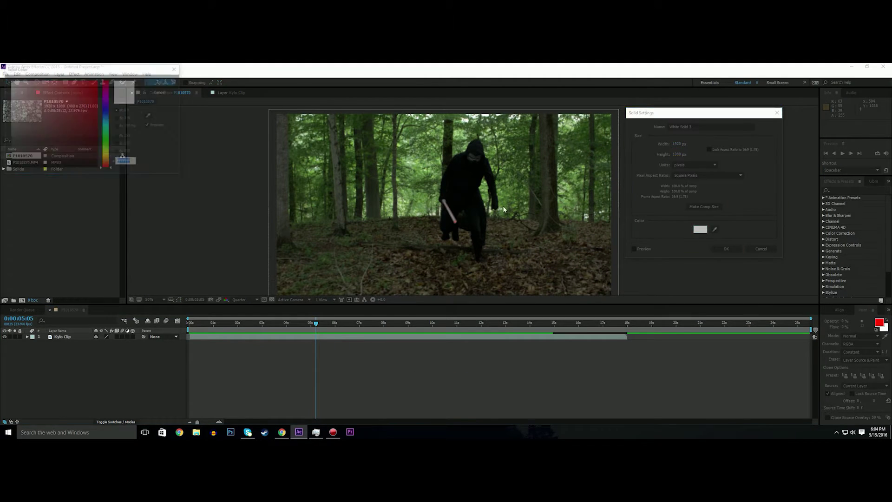
pyautogui.click(172, 84)
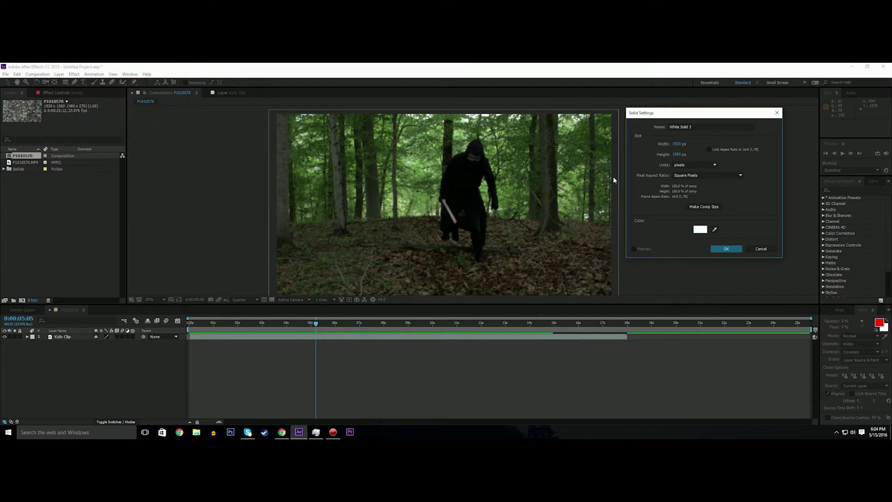
pyautogui.moveTo(644, 115); pyautogui.dragTo(654, 114)
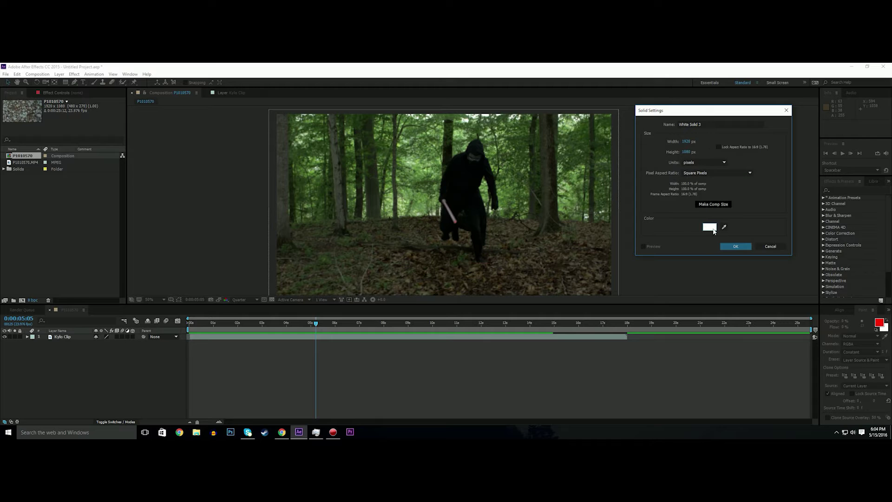
pyautogui.click(733, 246)
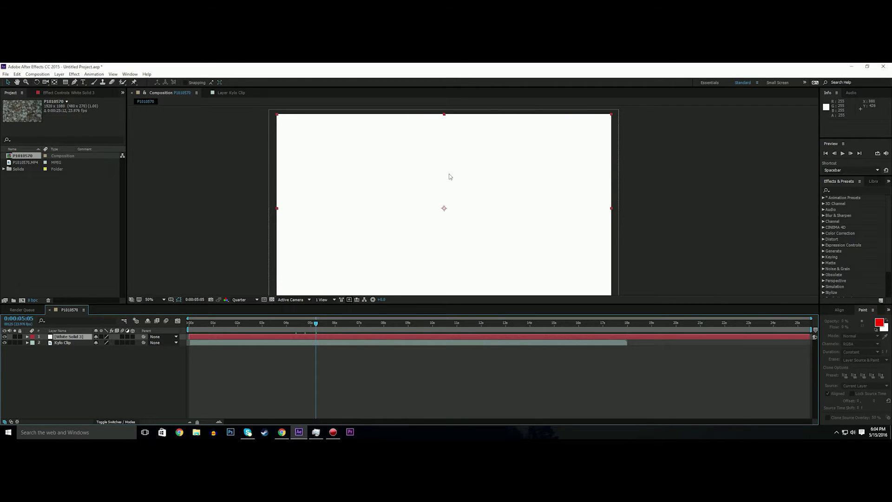
# Step: Lower the white solid's opacity enough to see the footage and the saber blade through it
pyautogui.moveTo(376, 161); pyautogui.dragTo(309, 128)
pyautogui.moveTo(229, 134); pyautogui.dragTo(292, 153)
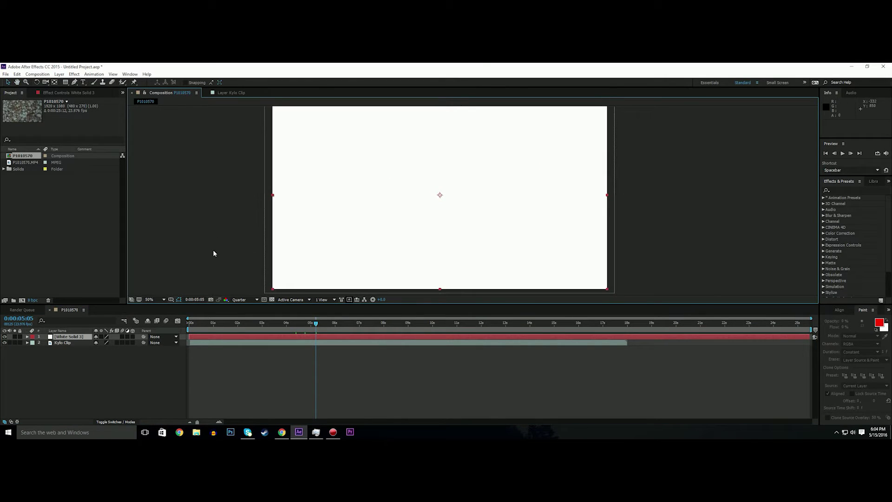
pyautogui.press('t')
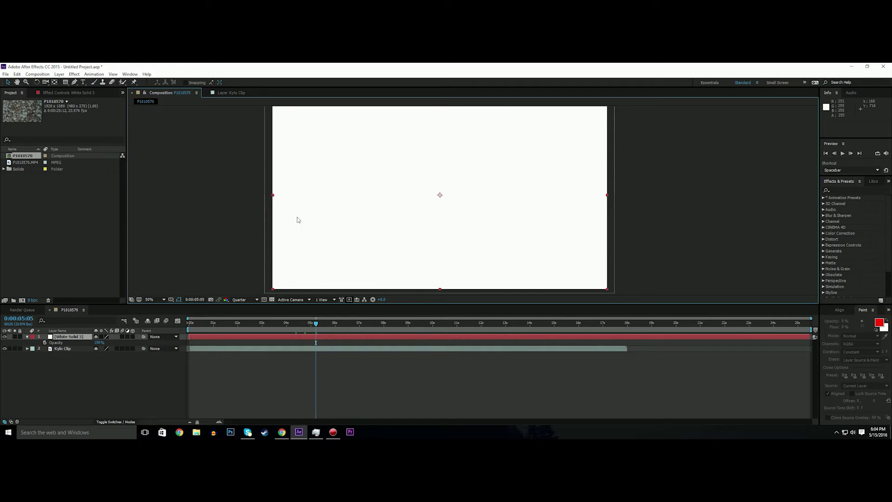
pyautogui.moveTo(98, 344); pyautogui.dragTo(68, 348)
pyautogui.scroll(1, 406, 183)
pyautogui.scroll(-2, 420, 246)
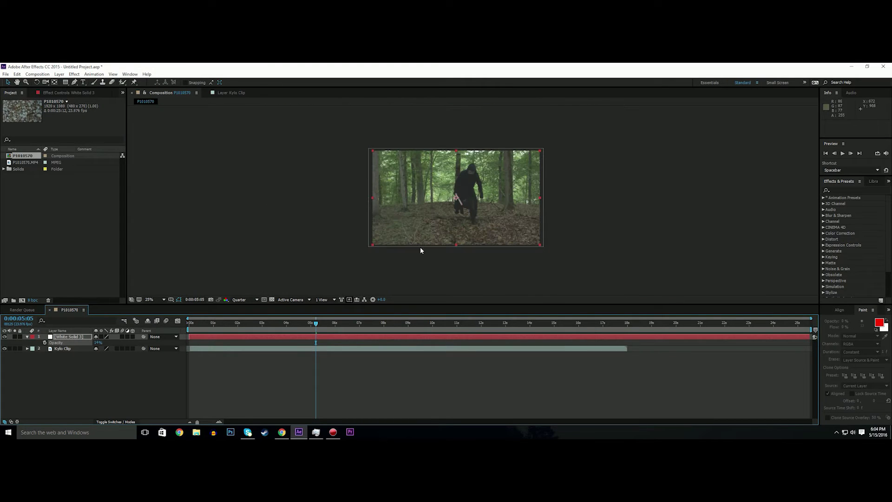
pyautogui.scroll(4, 468, 176)
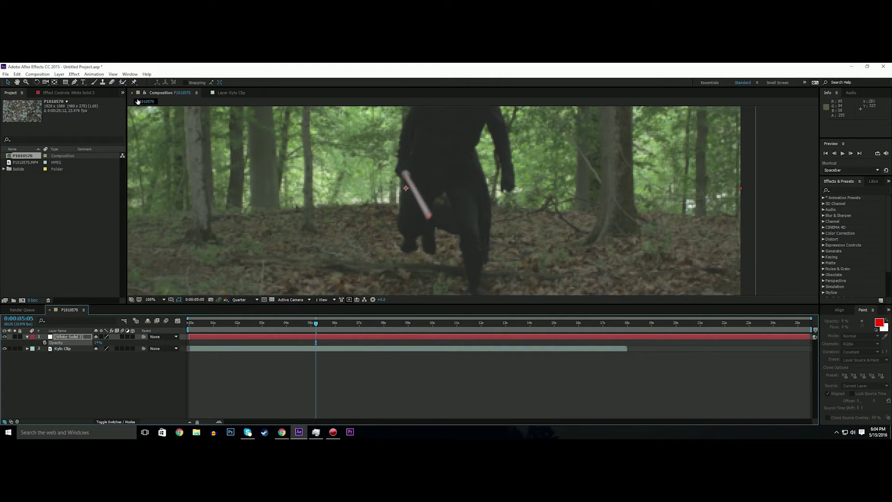
# Step: Start a Pen tool mask on the white solid, placing its first points across the blade's hilt end
pyautogui.click(74, 82)
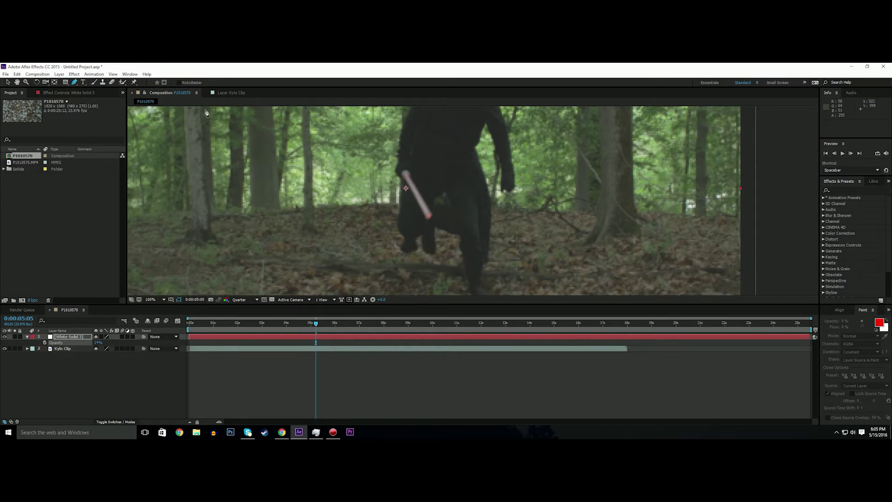
pyautogui.scroll(5, 385, 170)
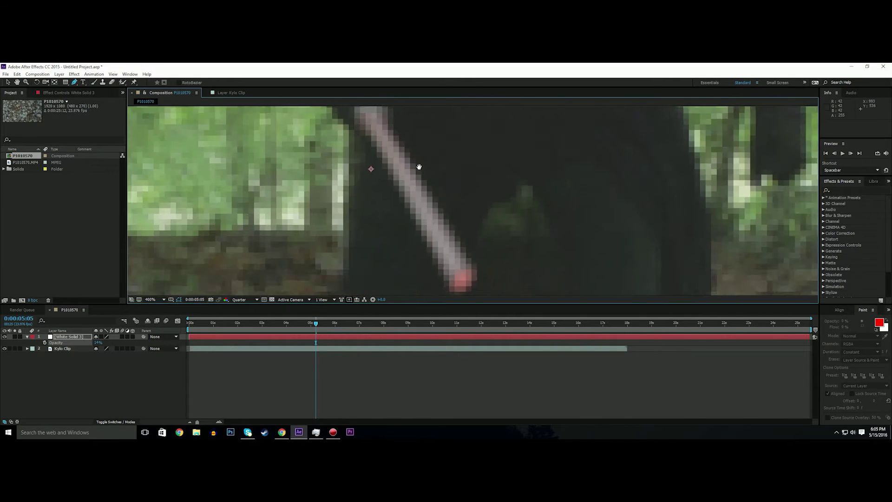
pyautogui.scroll(-3, 433, 193)
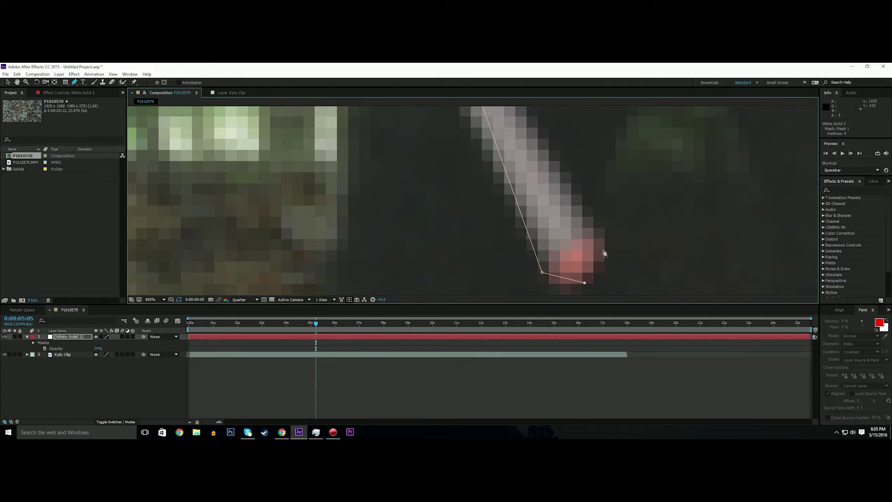
pyautogui.click(608, 239)
pyautogui.scroll(-2, 584, 186)
pyautogui.scroll(-2, 460, 166)
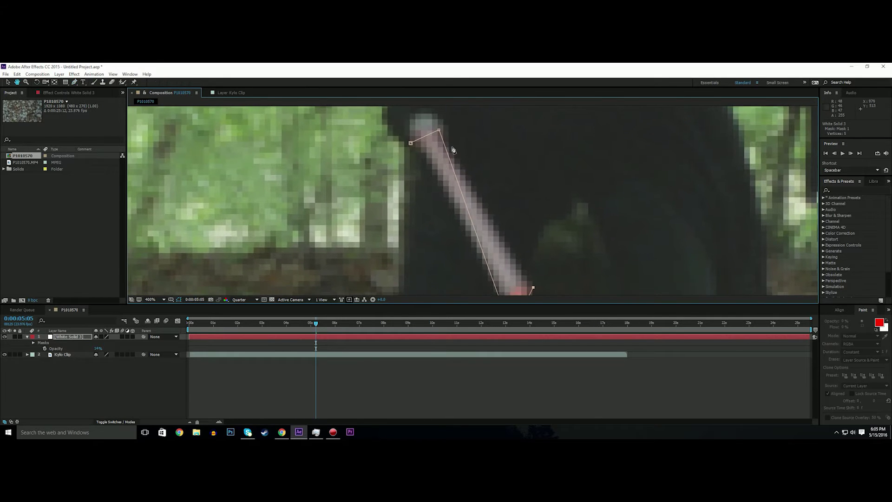
pyautogui.hotkey('ctrl', 'z')
pyautogui.hotkey('ctrl', 'z')
# Step: Trace the mask along the blade's edge and around its red tip, and close the path at the hilt end
pyautogui.scroll(1, 494, 237)
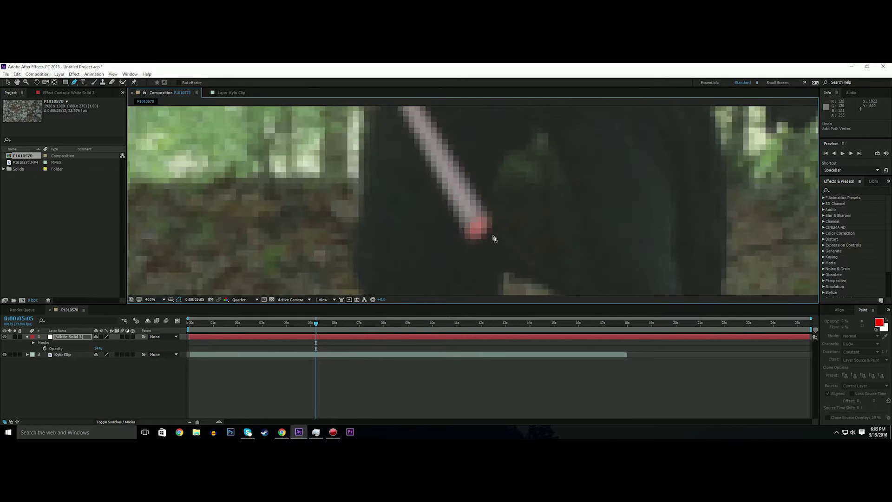
pyautogui.moveTo(494, 239); pyautogui.dragTo(442, 242)
pyautogui.click(445, 232)
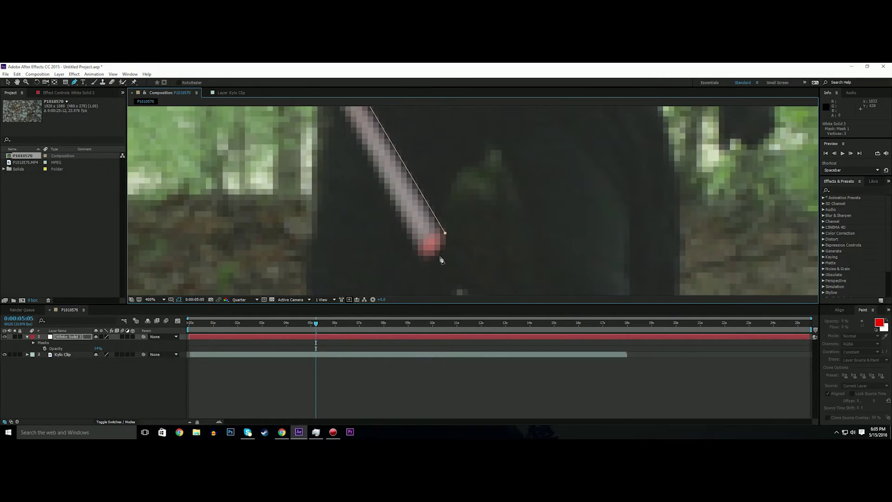
pyautogui.click(440, 258)
pyautogui.click(419, 258)
pyautogui.moveTo(346, 122); pyautogui.dragTo(450, 184)
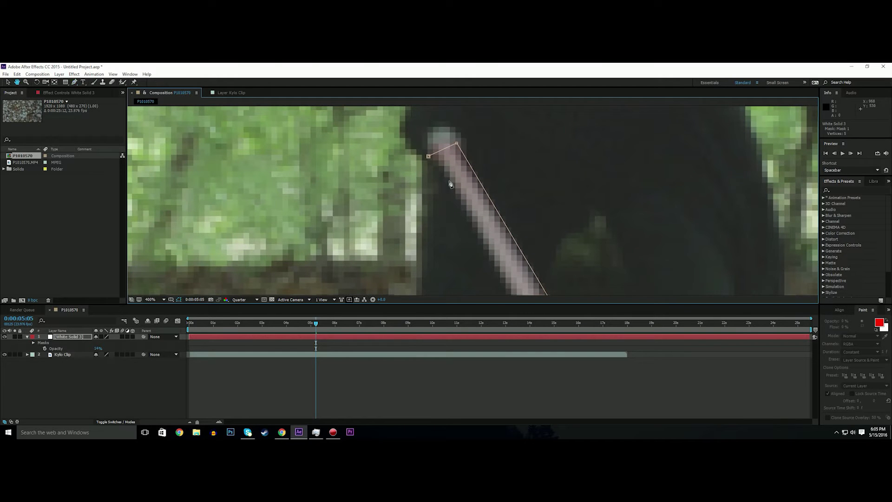
pyautogui.click(428, 158)
# Step: Shift the mask's two hilt-end points slightly up and outward to fit the start of the blade
pyautogui.scroll(-6, 512, 186)
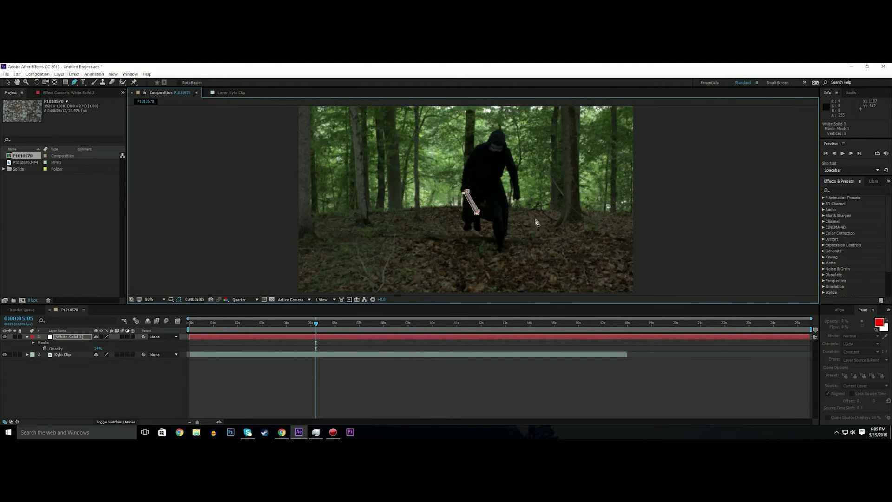
pyautogui.scroll(3, 494, 204)
pyautogui.moveTo(444, 148); pyautogui.dragTo(471, 195)
pyautogui.scroll(-3, 498, 203)
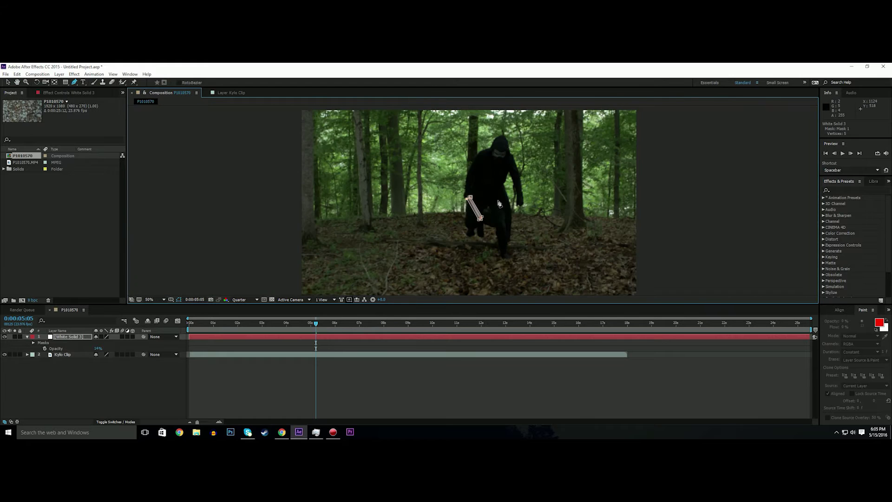
pyautogui.scroll(7, 496, 205)
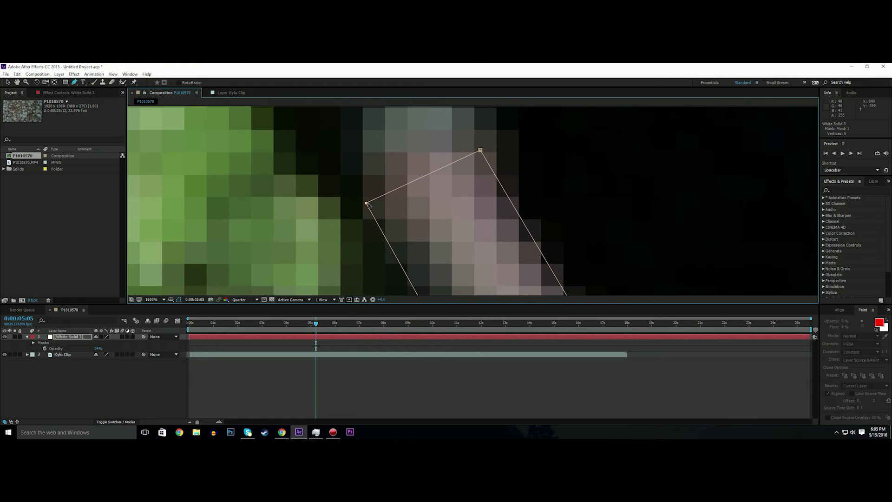
pyautogui.moveTo(369, 201); pyautogui.dragTo(352, 184)
pyautogui.moveTo(480, 150); pyautogui.dragTo(468, 136)
pyautogui.scroll(-1, 455, 165)
pyautogui.scroll(-6, 455, 167)
pyautogui.scroll(6, 473, 201)
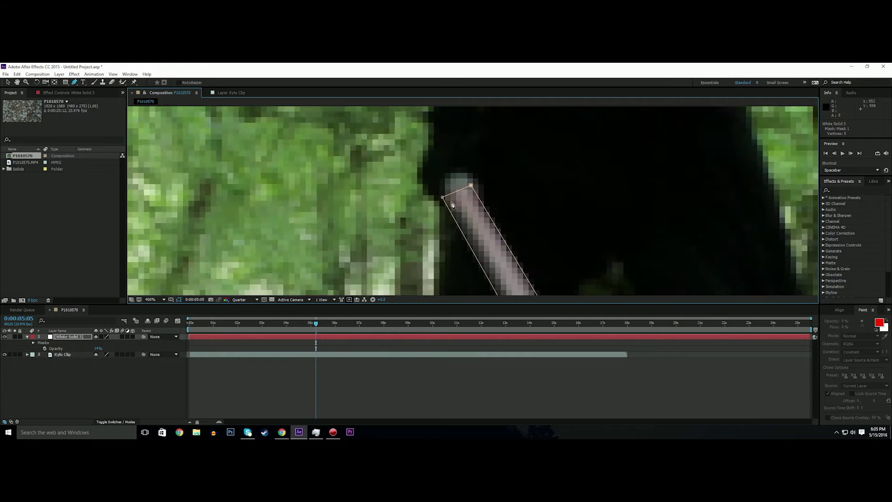
pyautogui.scroll(-6, 418, 198)
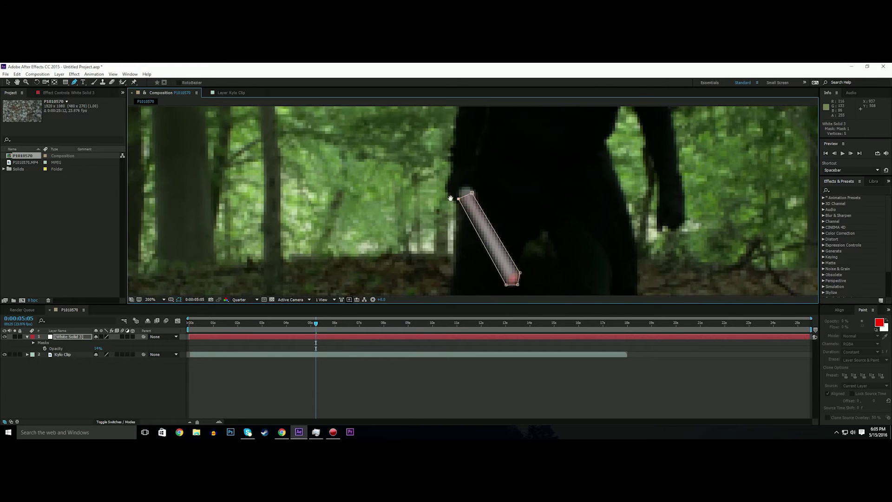
pyautogui.scroll(2, 449, 201)
pyautogui.scroll(-1, 496, 195)
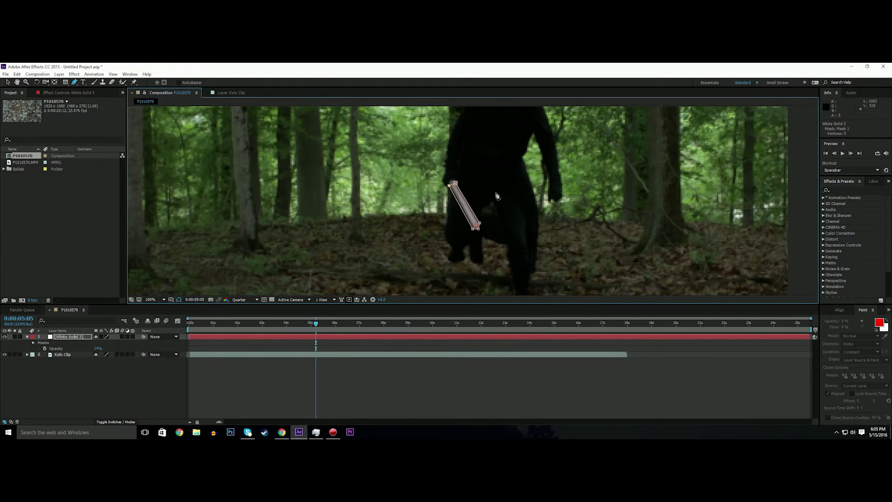
# Step: Show all properties of the blade mask and enable Mask Path keyframing at 0:00:05:05
pyautogui.press('m')
pyautogui.press('m')
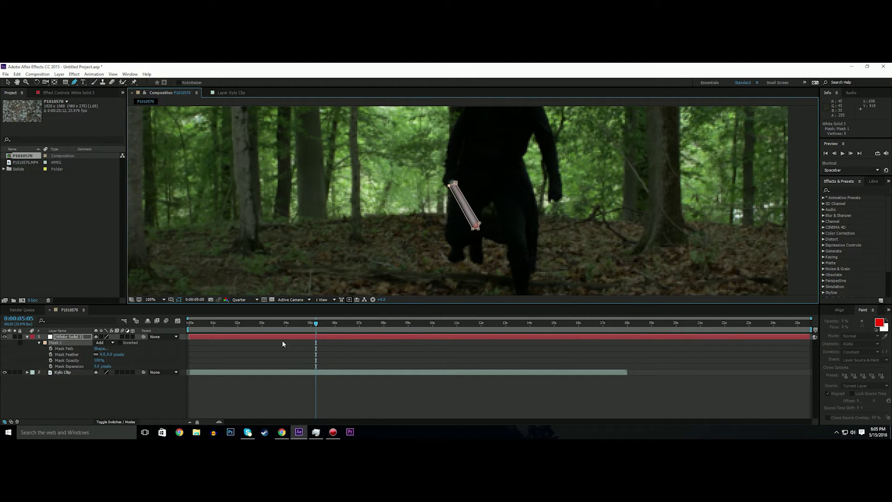
pyautogui.moveTo(313, 223); pyautogui.dragTo(340, 215)
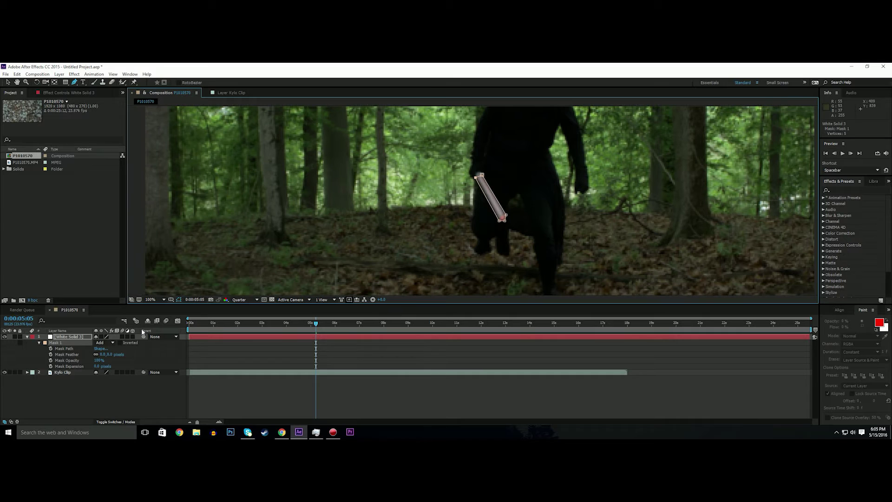
pyautogui.click(51, 348)
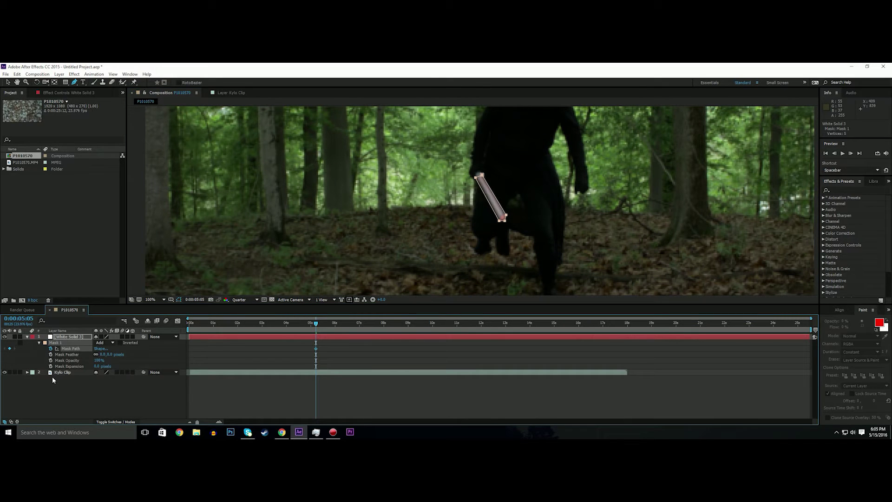
# Step: Switch to the Selection tool and advance one frame to 0:00:05:06 to refit the blade mask
pyautogui.click(7, 83)
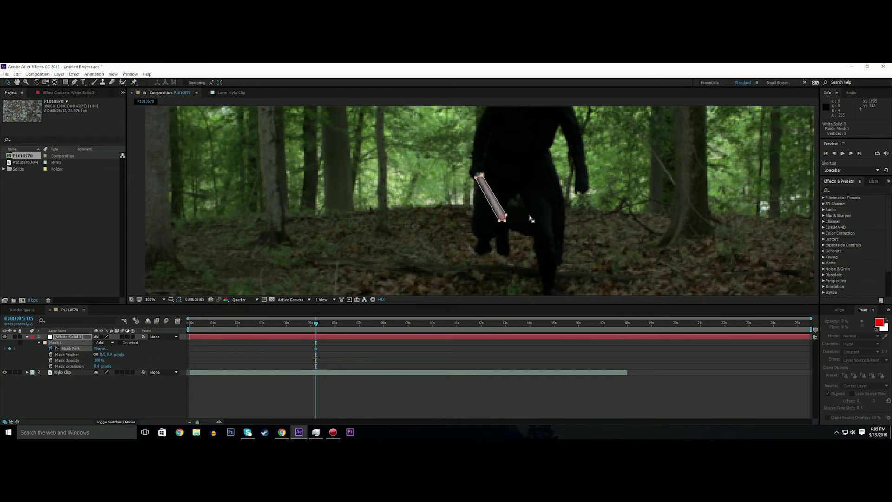
pyautogui.scroll(4, 484, 207)
pyautogui.moveTo(494, 219); pyautogui.dragTo(285, 215)
pyautogui.scroll(-2, 430, 188)
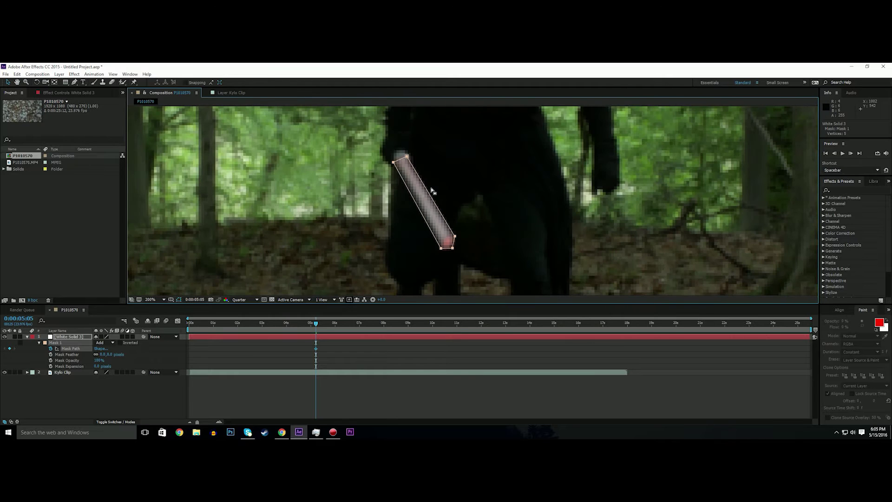
pyautogui.press('pagedown')
pyautogui.scroll(2, 516, 209)
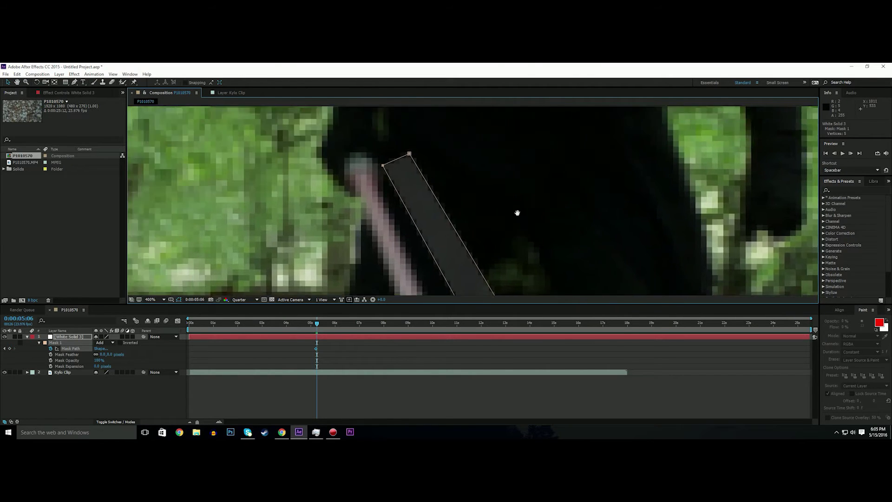
pyautogui.moveTo(462, 185); pyautogui.dragTo(449, 194)
pyautogui.hotkey('ctrl', 'z')
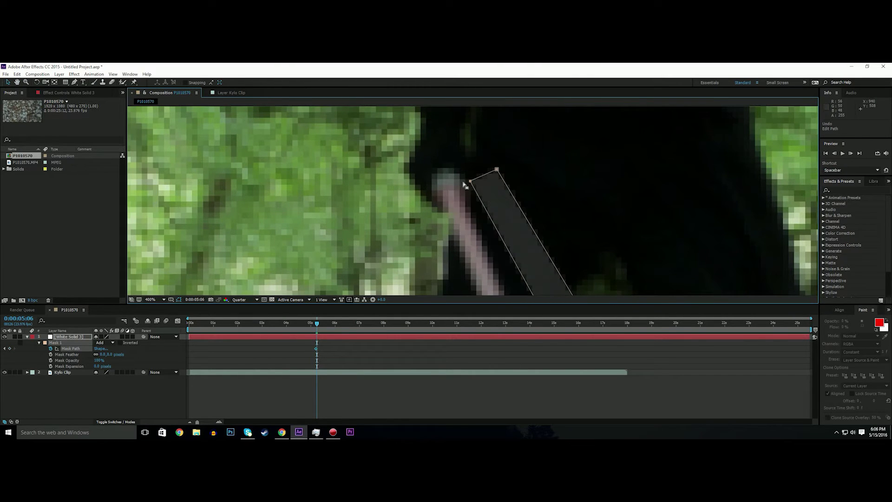
pyautogui.click(74, 82)
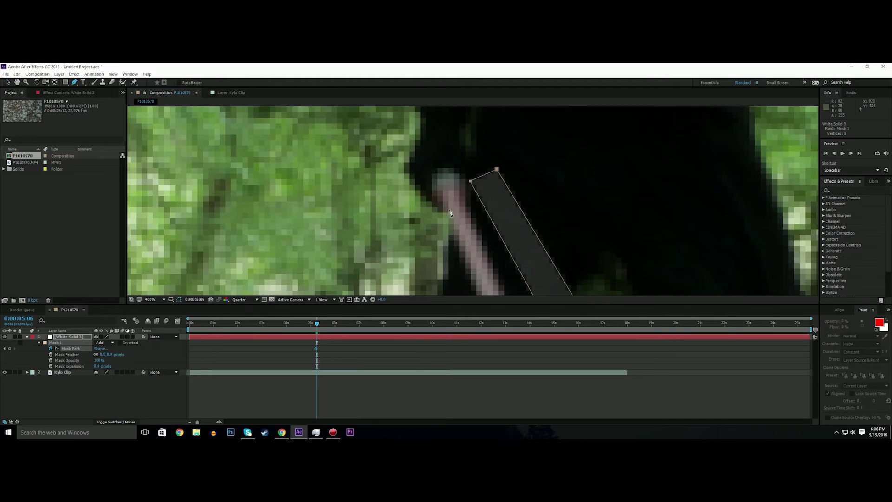
pyautogui.hotkey('ctrl', 't')
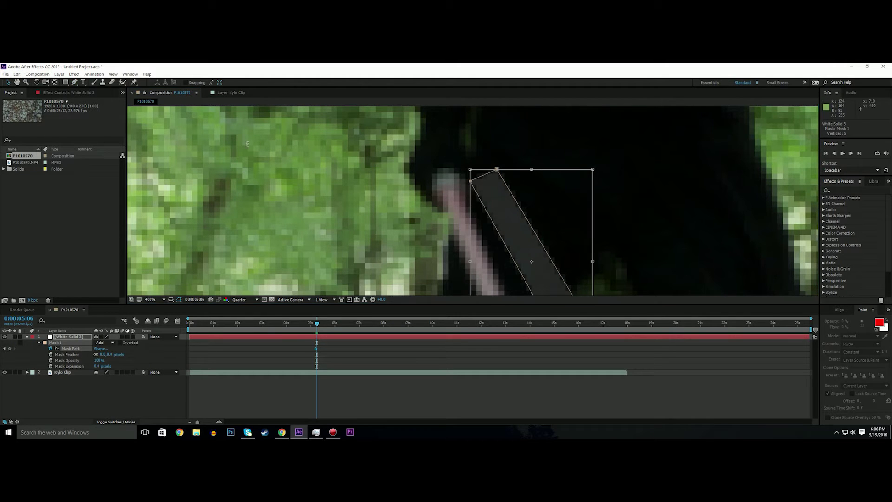
pyautogui.moveTo(469, 181); pyautogui.dragTo(469, 182)
pyautogui.hotkey('ctrl', 'z')
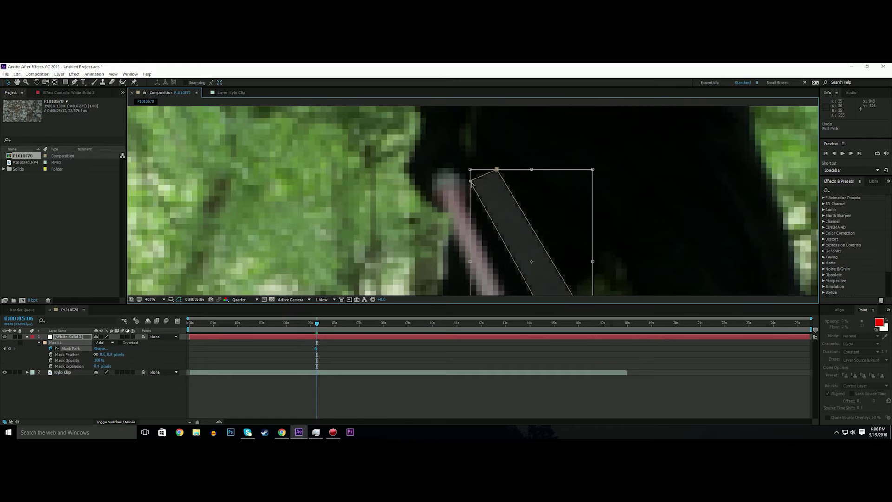
pyautogui.press('Escape')
pyautogui.doubleClick(470, 182)
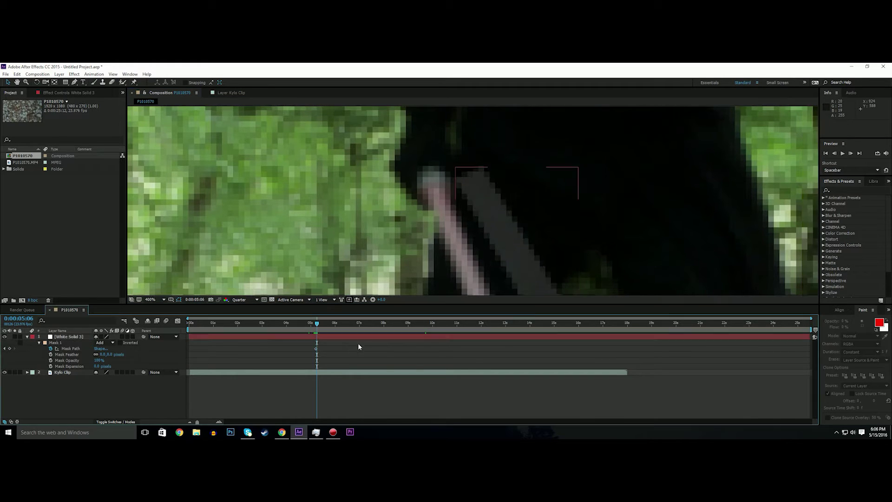
# Step: Reselect the white solid's mask and move its points individually to fit the blade at 0:00:05:06
pyautogui.click(362, 336)
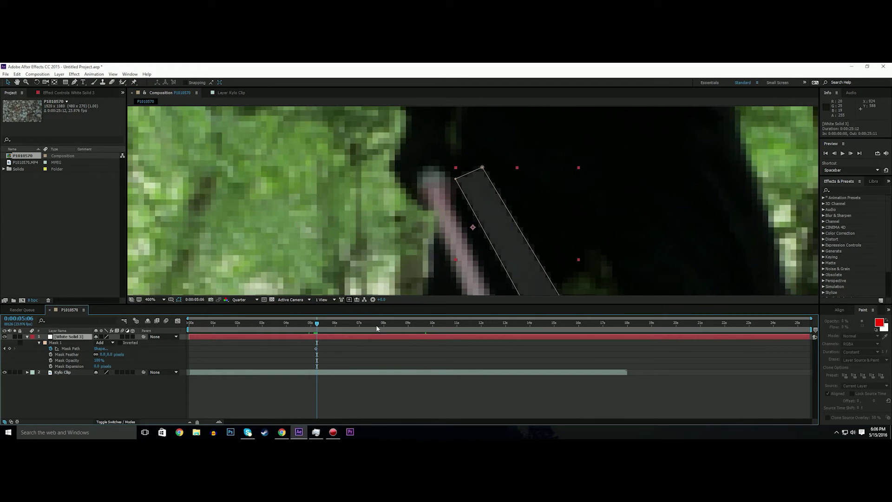
pyautogui.click(368, 359)
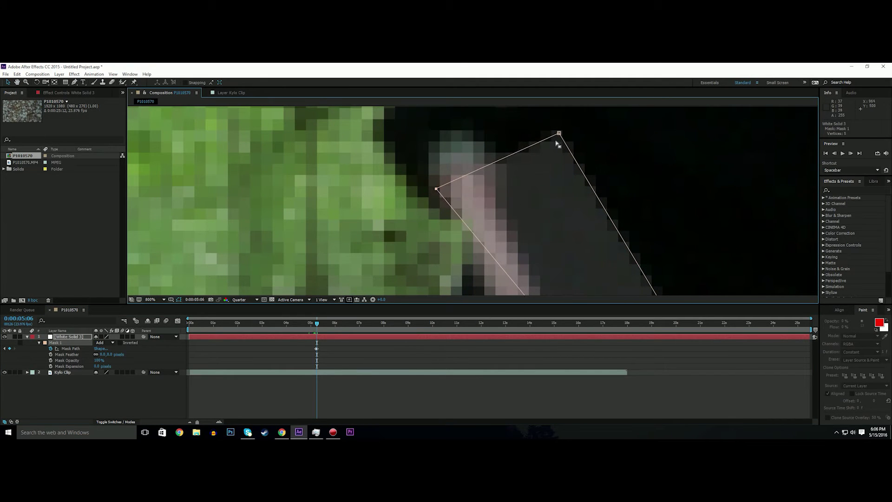
pyautogui.moveTo(559, 134); pyautogui.dragTo(489, 172)
pyautogui.scroll(-7, 493, 175)
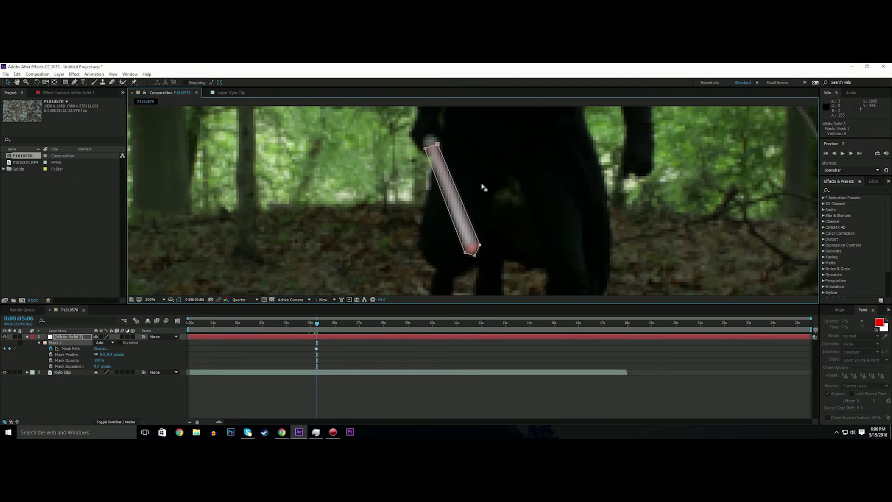
# Step: Advance to 0:00:05:07 and move the mask points onto the blade, starting with its hilt end
pyautogui.press('pagedown')
pyautogui.scroll(2, 514, 195)
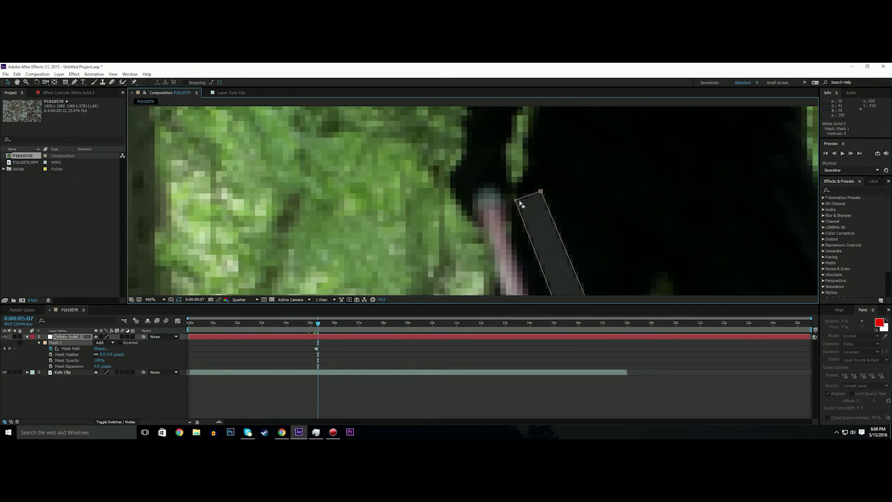
pyautogui.moveTo(519, 202); pyautogui.dragTo(480, 214)
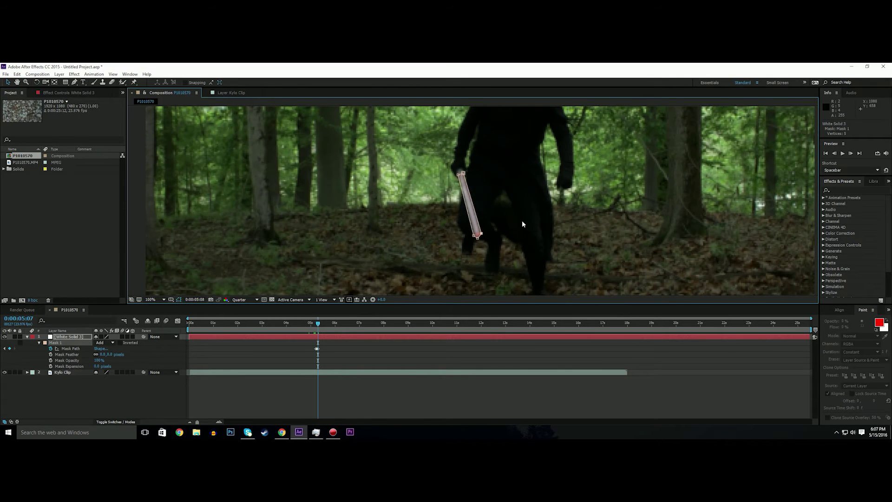
# Step: Reshape the mask at 0:00:05:09 by moving its hilt-end and tip points onto the blade's edges
pyautogui.scroll(4, 509, 189)
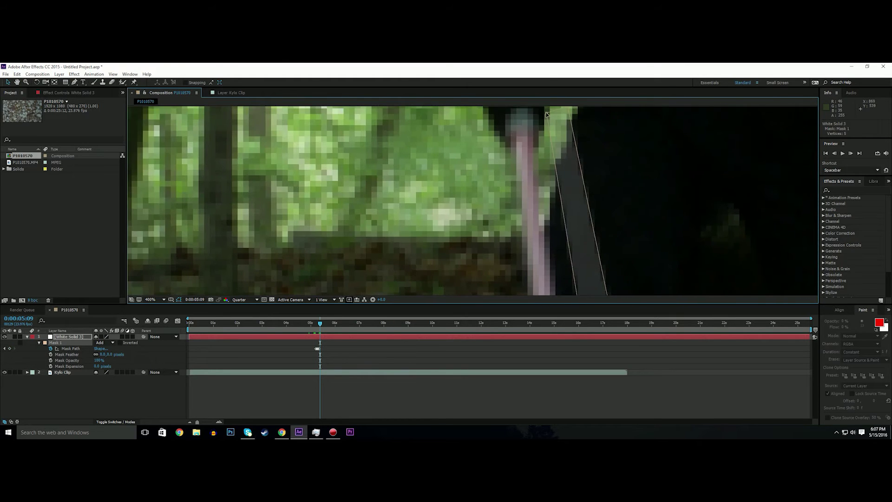
pyautogui.moveTo(546, 113); pyautogui.dragTo(511, 124)
pyautogui.moveTo(565, 112); pyautogui.dragTo(504, 141)
pyautogui.moveTo(520, 290); pyautogui.dragTo(502, 189)
pyautogui.moveTo(541, 183); pyautogui.dragTo(506, 241)
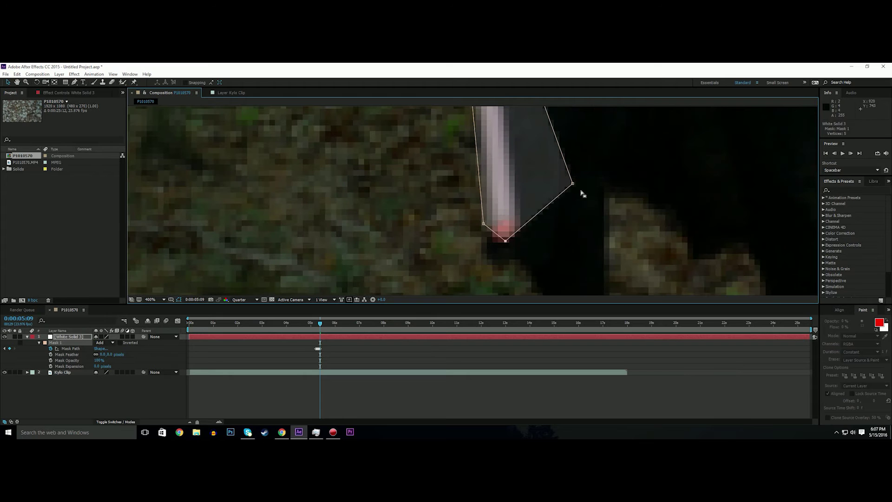
pyautogui.scroll(-4, 582, 194)
# Step: Fit the mask to the blade at 0:00:05:10 by repositioning both hilt-end points and the three tip points
pyautogui.scroll(4, 460, 129)
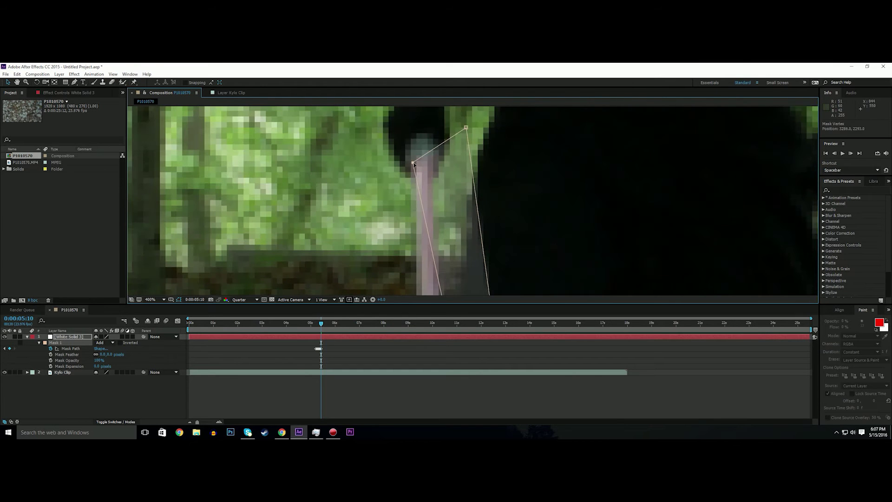
pyautogui.moveTo(413, 162); pyautogui.dragTo(413, 154)
pyautogui.moveTo(466, 128); pyautogui.dragTo(437, 150)
pyautogui.moveTo(437, 288); pyautogui.dragTo(439, 79)
pyautogui.moveTo(495, 209); pyautogui.dragTo(446, 248)
pyautogui.moveTo(516, 225); pyautogui.dragTo(462, 263)
pyautogui.moveTo(531, 206); pyautogui.dragTo(473, 247)
pyautogui.scroll(-2, 474, 246)
# Step: Advance one frame past 0:00:05:10 and move the mask's hilt-end and tip points onto the blade
pyautogui.press('pagedown')
pyautogui.scroll(2, 473, 201)
pyautogui.moveTo(437, 111); pyautogui.dragTo(519, 292)
pyautogui.moveTo(518, 149); pyautogui.dragTo(489, 158)
pyautogui.moveTo(545, 144); pyautogui.dragTo(508, 156)
pyautogui.moveTo(500, 284); pyautogui.dragTo(499, 93)
pyautogui.moveTo(530, 180); pyautogui.dragTo(486, 217)
pyautogui.moveTo(546, 193); pyautogui.dragTo(500, 229)
pyautogui.moveTo(562, 175); pyautogui.dragTo(508, 217)
pyautogui.scroll(-1, 509, 217)
pyautogui.moveTo(502, 158); pyautogui.dragTo(471, 74)
pyautogui.scroll(1, 477, 159)
pyautogui.scroll(-2, 470, 233)
# Step: Step back through the keyframed frames to 0:00:05:05 and check how the mask follows the blade
pyautogui.press('pageup')
pyautogui.press('pageup')
pyautogui.press('pageup')
pyautogui.press('pageup')
pyautogui.press('pageup')
pyautogui.press('pageup')
pyautogui.press('k')
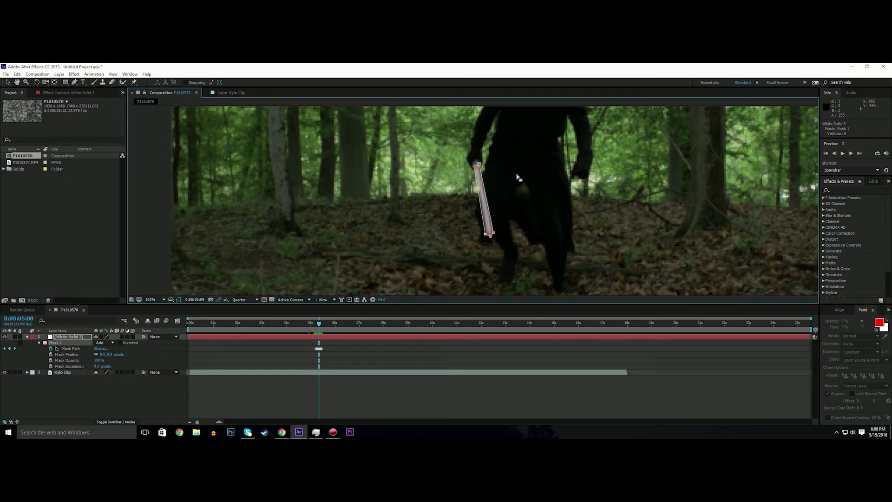
pyautogui.press('pageup')
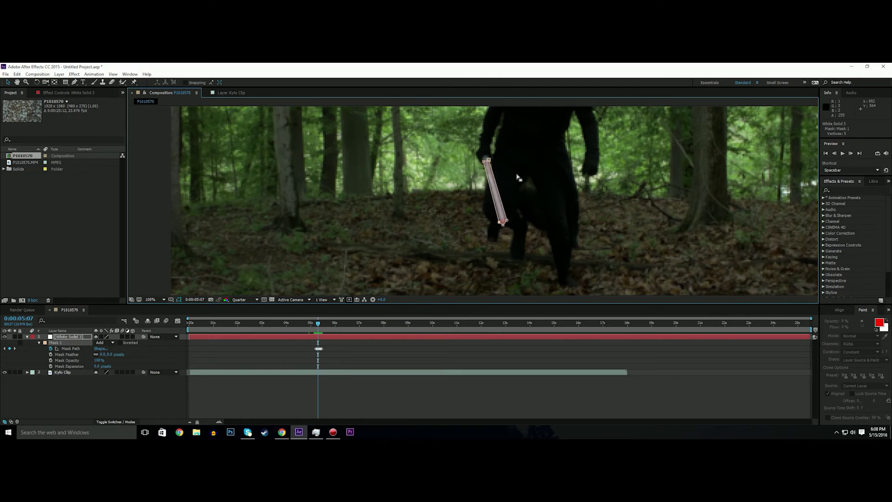
pyautogui.press('pageup')
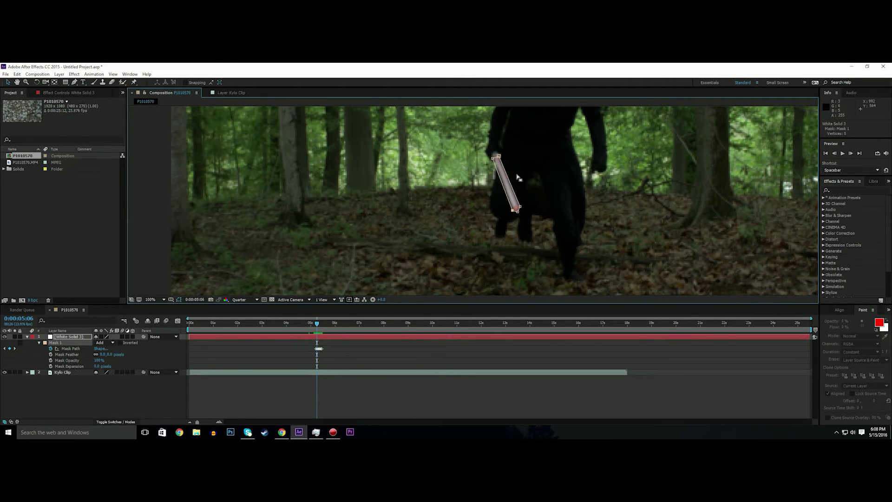
pyautogui.press('pageup')
pyautogui.scroll(-2, 515, 191)
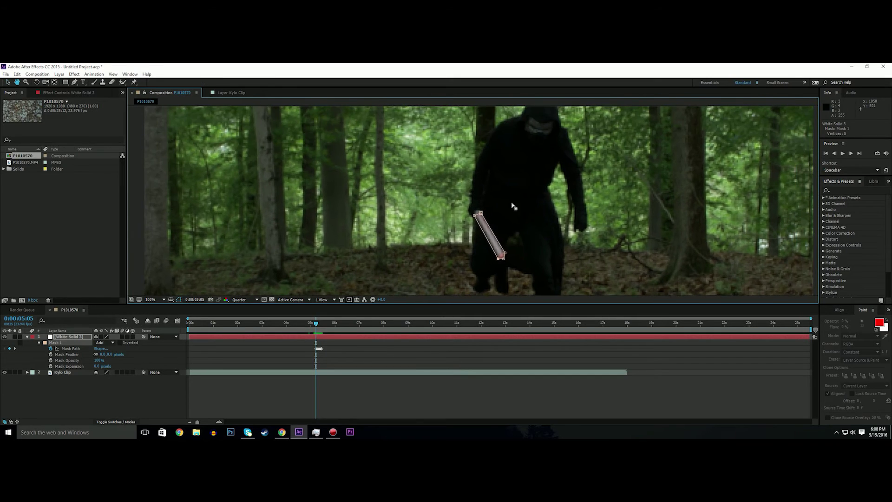
pyautogui.moveTo(515, 194); pyautogui.dragTo(496, 201)
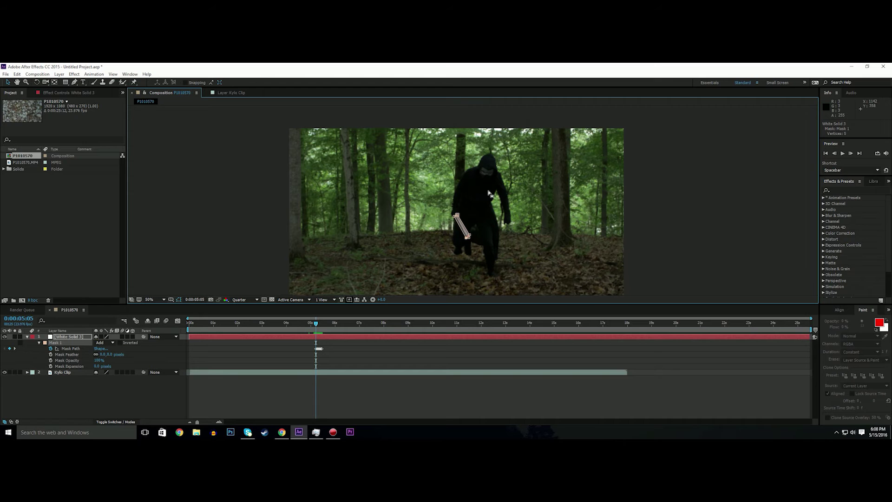
pyautogui.scroll(2, 485, 222)
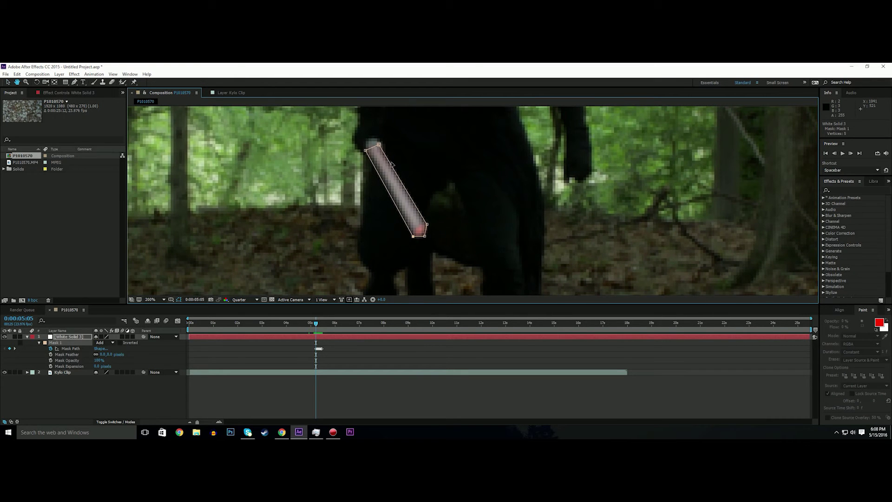
pyautogui.press('v')
pyautogui.scroll(-4, 486, 196)
# Step: Search the effects for "saber" and apply the Video Copilot Saber effect to the white solid layer
pyautogui.click(831, 189)
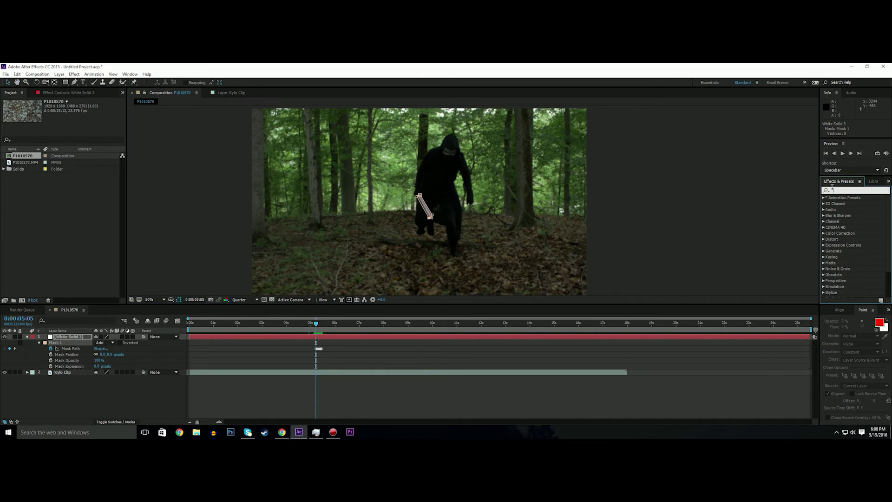
pyautogui.write('saber')
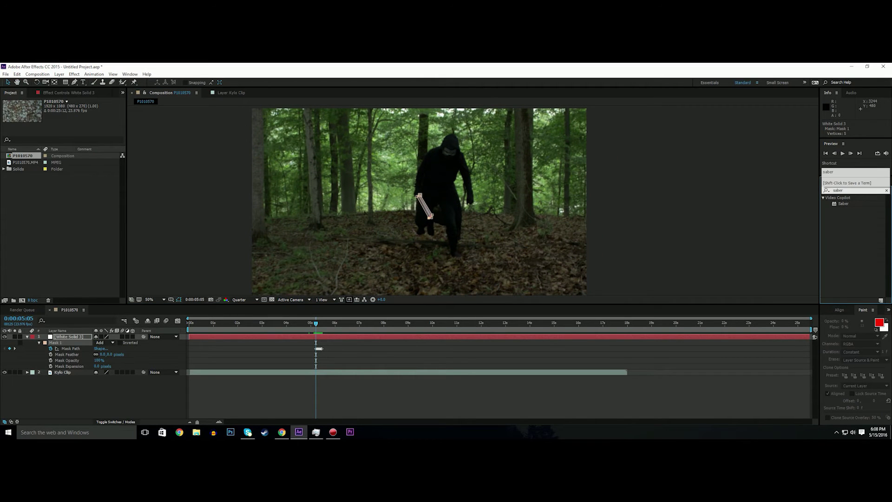
pyautogui.moveTo(843, 204); pyautogui.dragTo(336, 337)
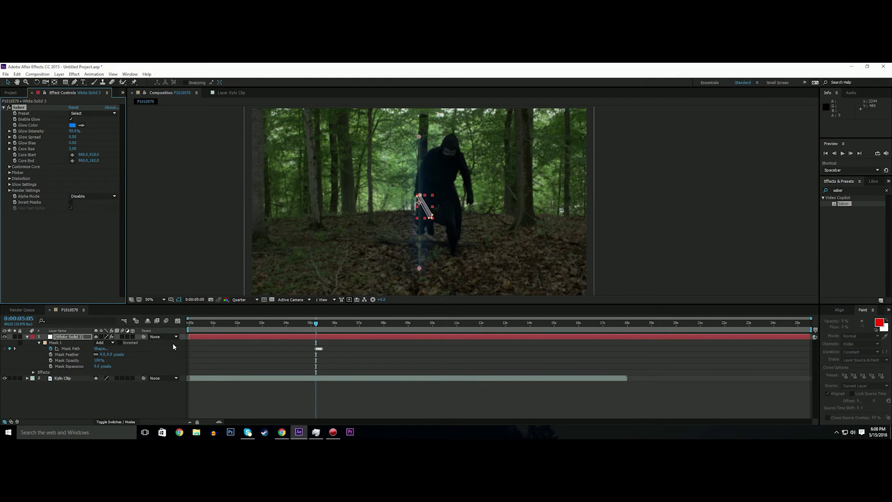
# Step: Reveal the white solid layer's opacity and set it to 100%
pyautogui.click(315, 338)
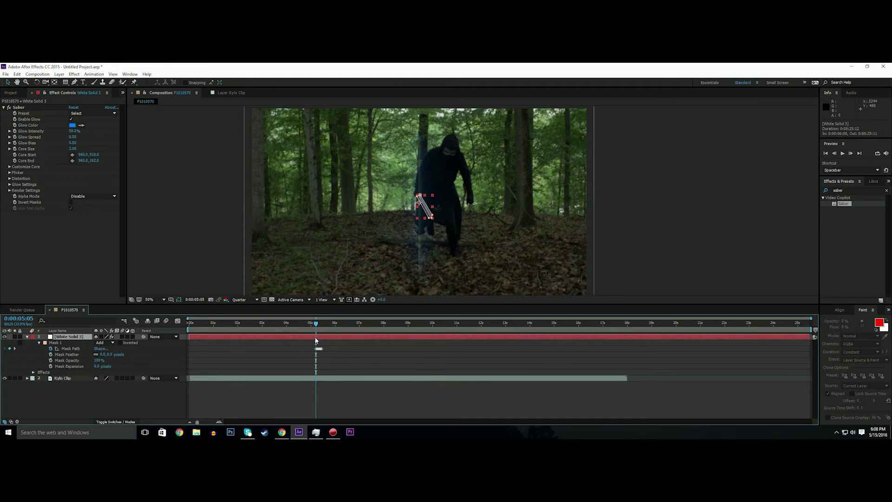
pyautogui.press('t')
pyautogui.click(98, 342)
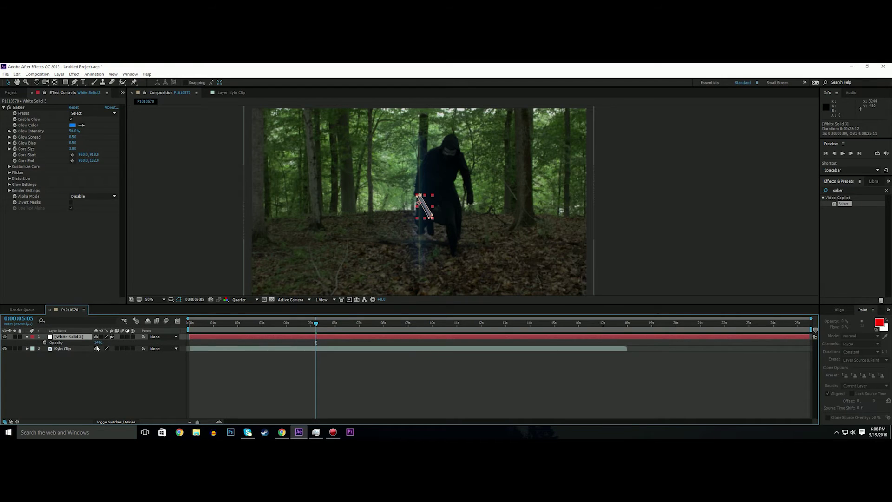
pyautogui.write('100')
pyautogui.press('Return')
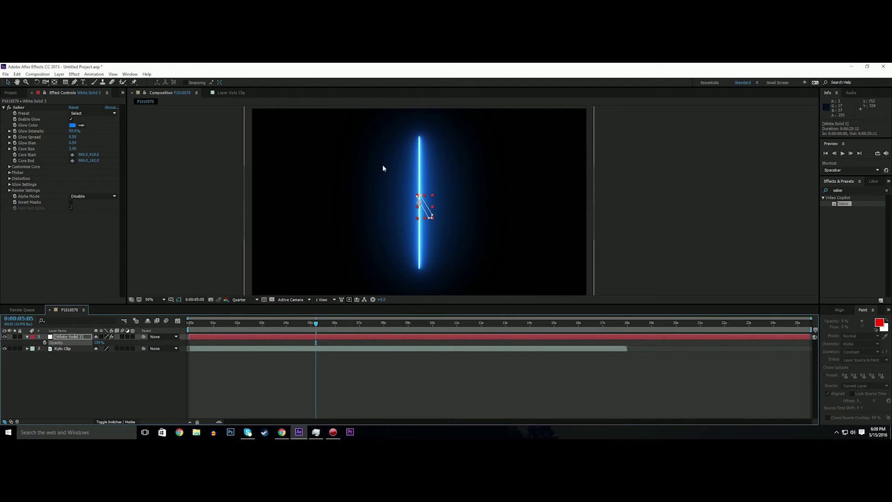
# Step: Expand Saber's Render Settings and Customize Core groups, and set Core Type to Layer Masks
pyautogui.scroll(-1, 400, 145)
pyautogui.scroll(2, 400, 145)
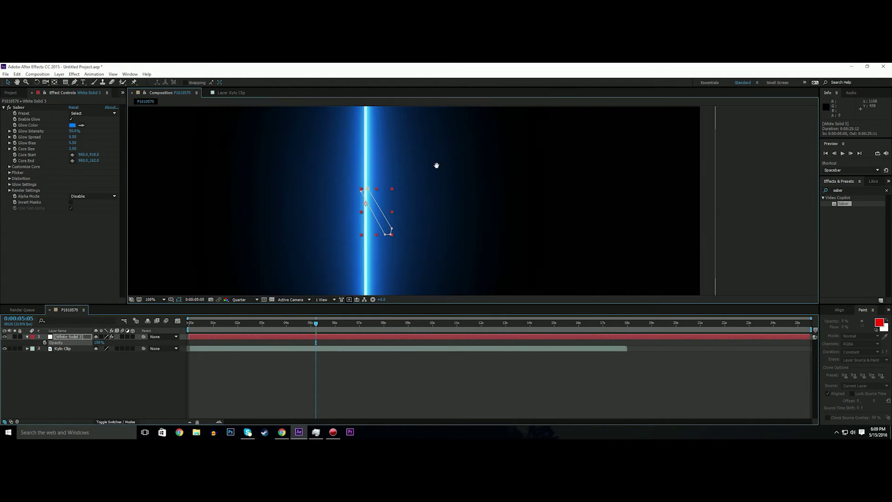
pyautogui.moveTo(436, 166); pyautogui.dragTo(499, 137)
pyautogui.scroll(-2, 499, 140)
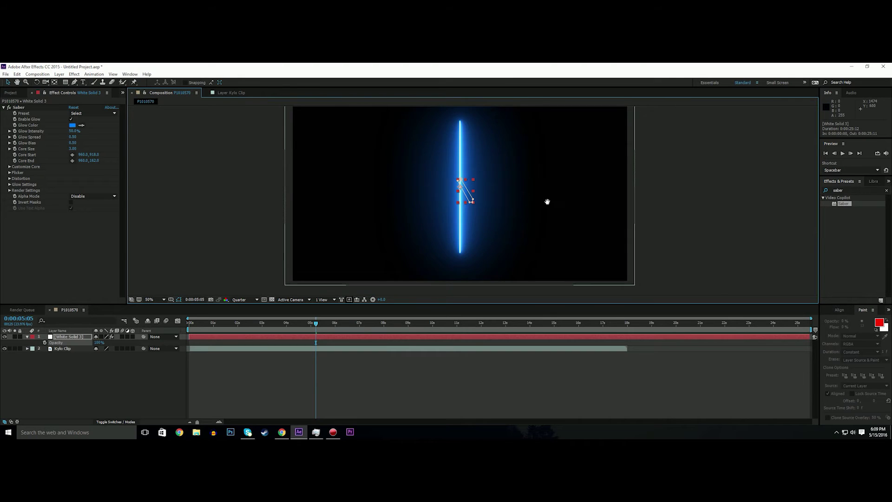
pyautogui.moveTo(547, 201); pyautogui.dragTo(531, 205)
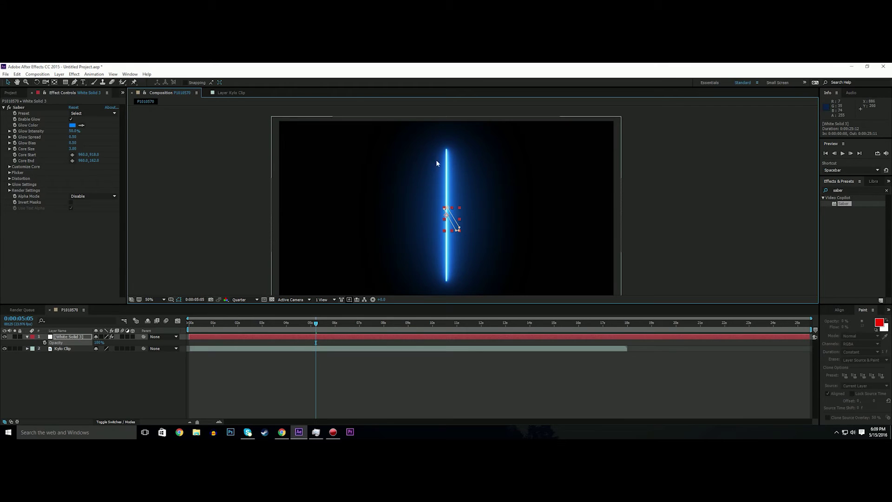
pyautogui.click(10, 191)
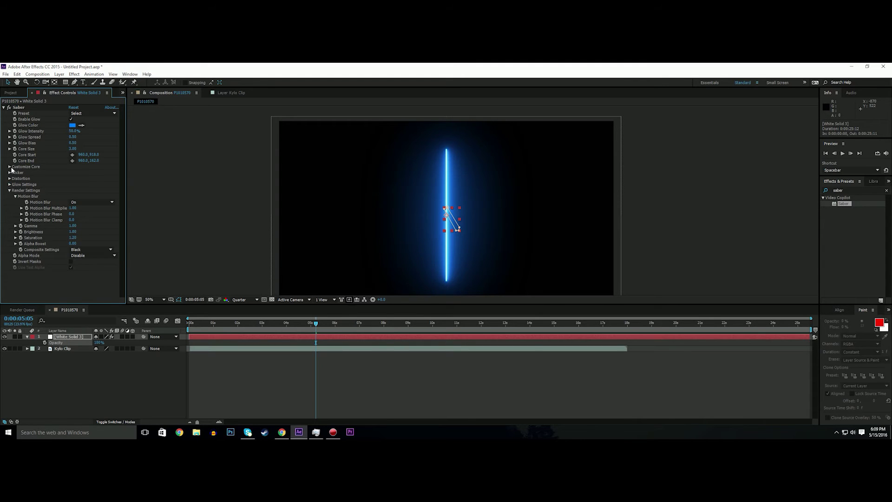
pyautogui.click(10, 167)
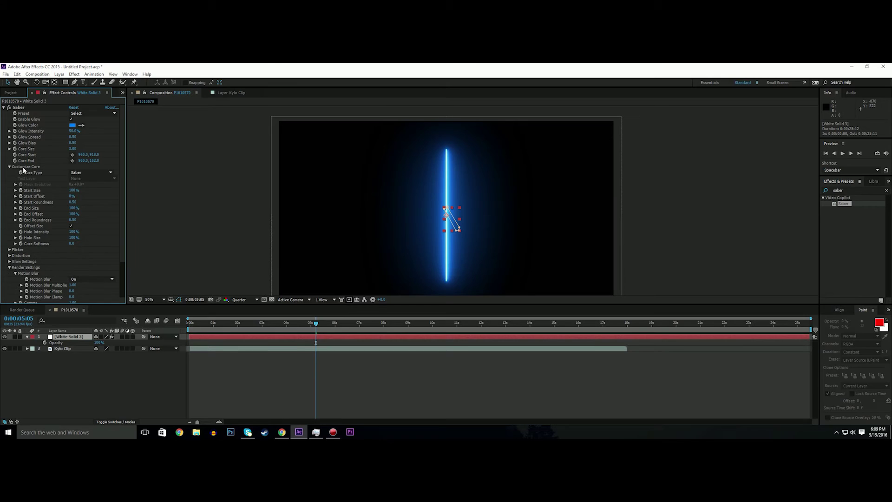
pyautogui.click(74, 173)
pyautogui.click(79, 187)
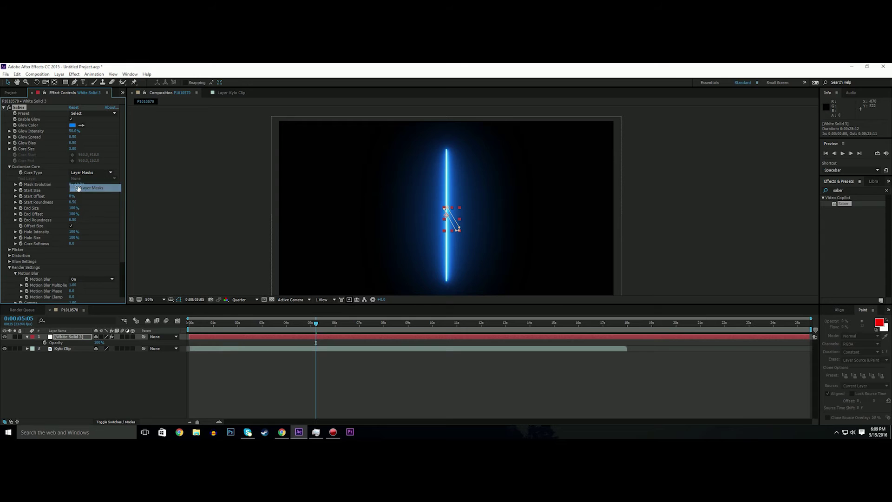
pyautogui.press('.')
pyautogui.press('.')
pyautogui.moveTo(394, 226); pyautogui.dragTo(412, 172)
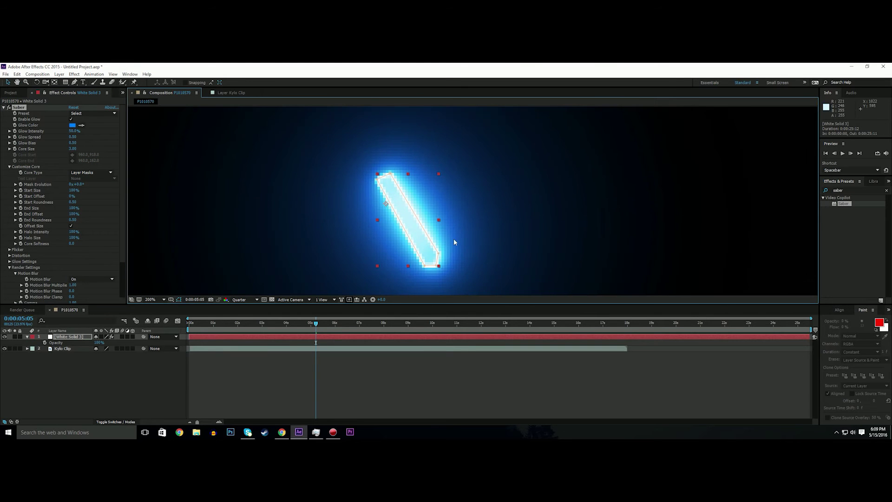
# Step: Set Saber's Composite Settings to Add in its Render Settings on the white solid layer
pyautogui.press('.')
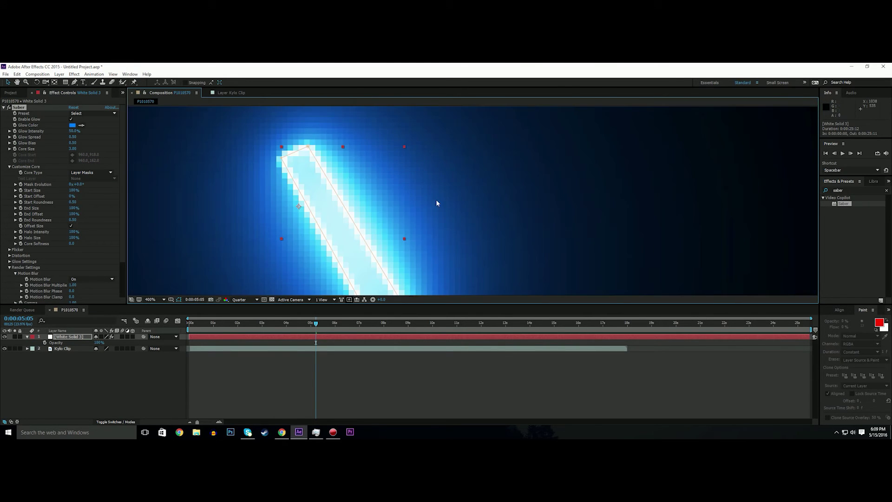
pyautogui.moveTo(438, 199); pyautogui.dragTo(484, 193)
pyautogui.press(',')
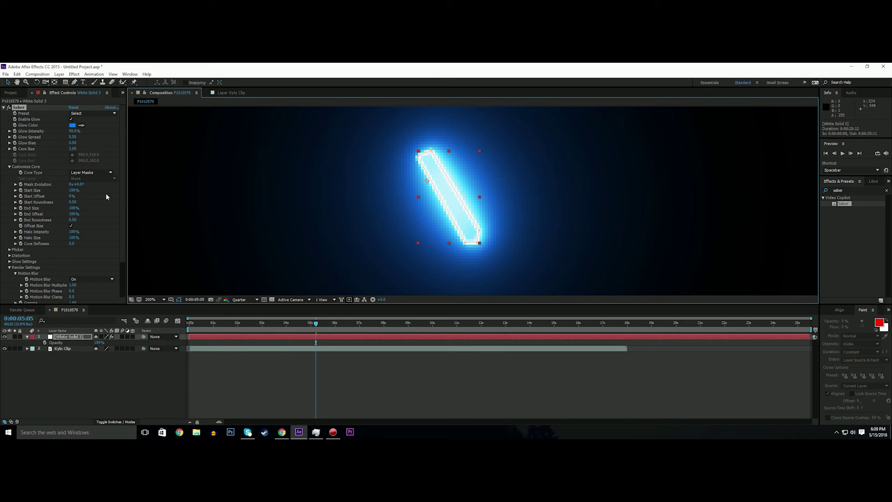
pyautogui.scroll(-3, 56, 248)
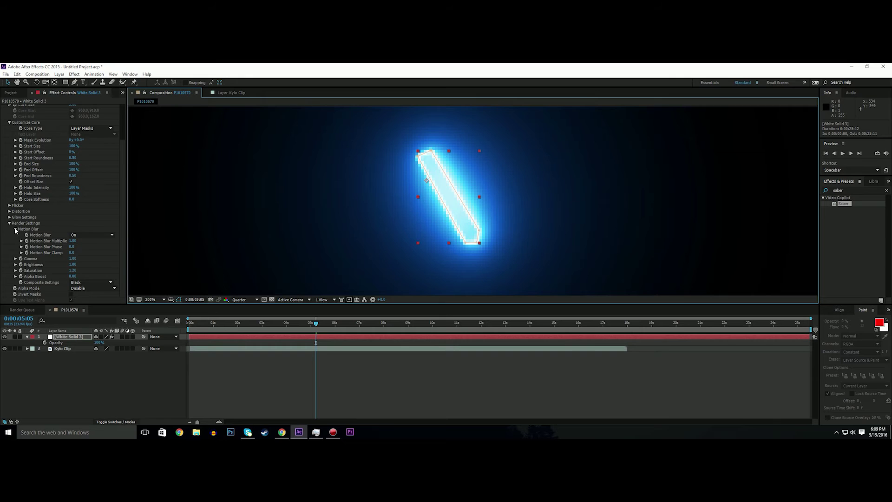
pyautogui.click(72, 282)
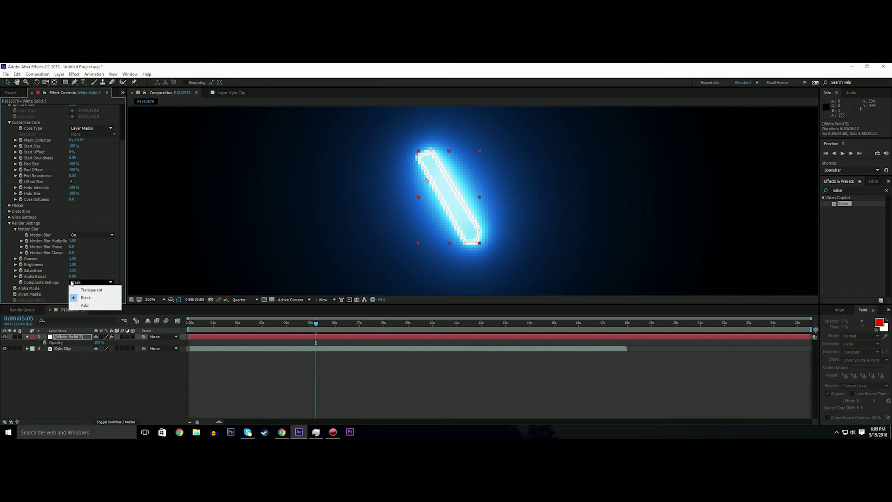
pyautogui.click(50, 282)
pyautogui.click(81, 283)
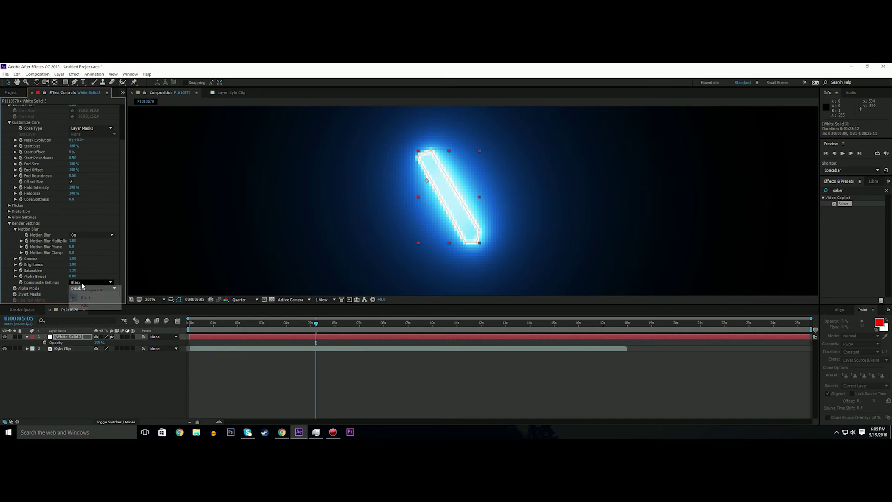
pyautogui.click(85, 305)
# Step: Examine the blue glow over the footage up close and across the frames from 0:00:05:05 to 0:00:05:08
pyautogui.scroll(-2, 502, 159)
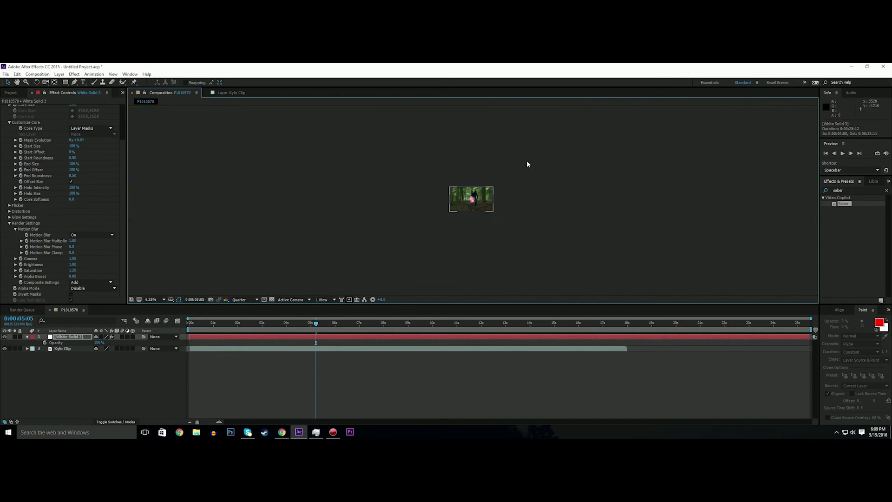
pyautogui.scroll(2, 501, 163)
pyautogui.scroll(-3, 437, 186)
pyautogui.scroll(3, 437, 186)
pyautogui.scroll(-3, 438, 189)
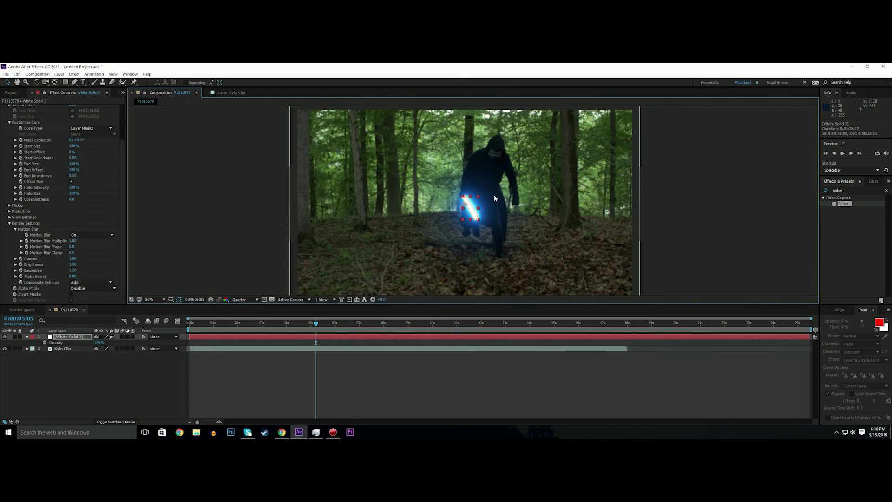
pyautogui.scroll(3, 74, 179)
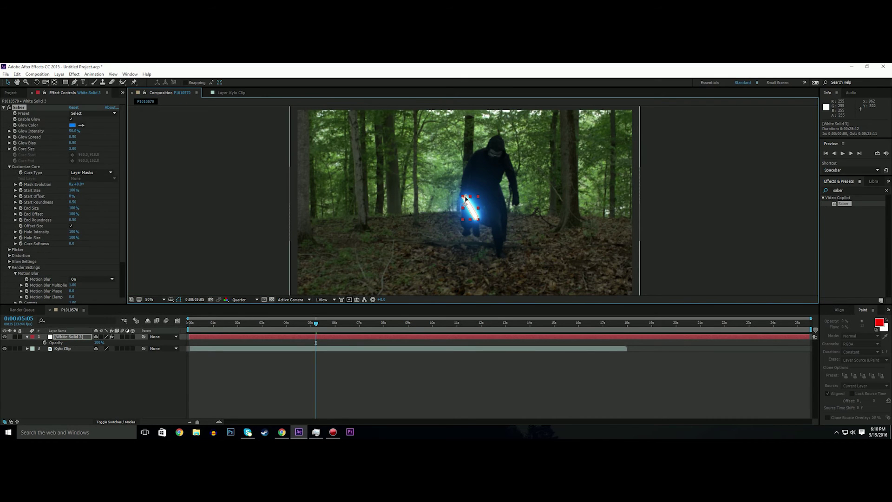
pyautogui.scroll(3, 466, 200)
pyautogui.scroll(-4, 466, 200)
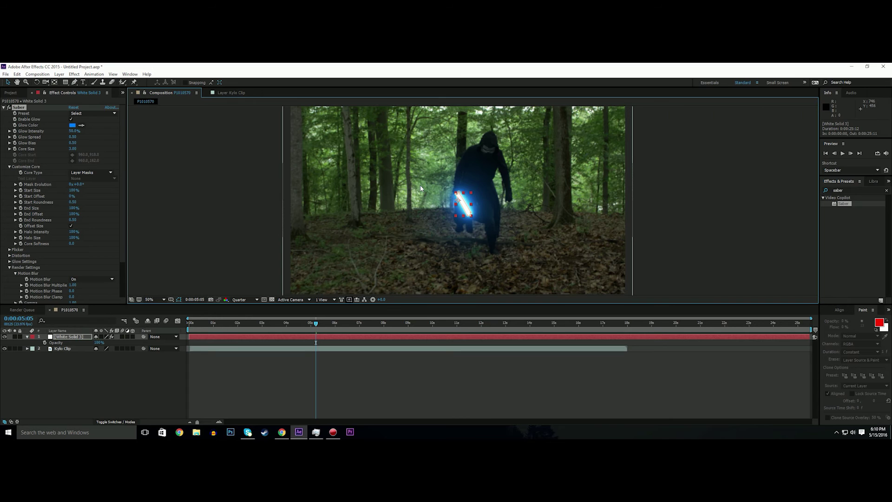
pyautogui.press('pagedown')
pyautogui.press('pagedown')
pyautogui.press('pagedown')
pyautogui.press('pagedown')
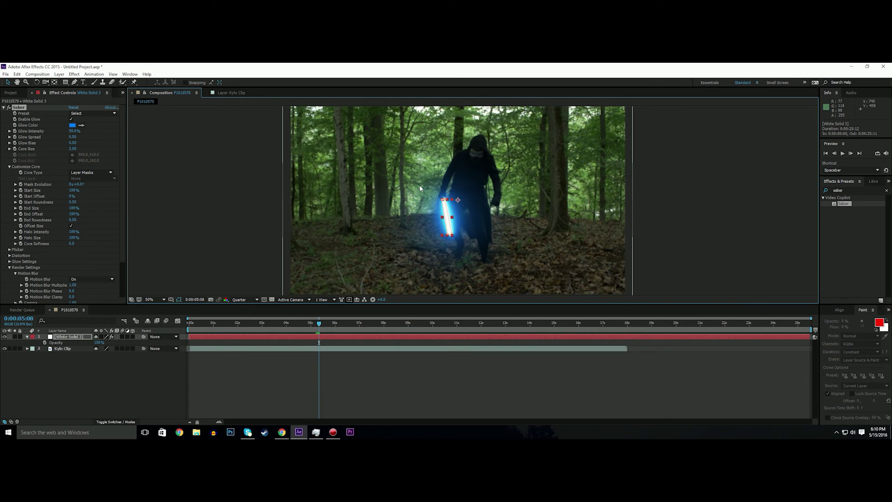
pyautogui.press('space')
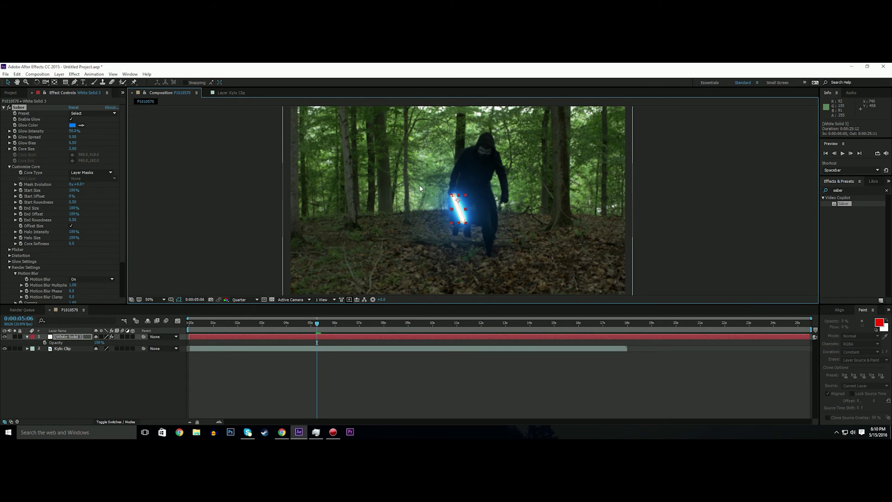
# Step: Turn Saber's glow off and on to compare, and apply the StarKiller preset
pyautogui.click(71, 119)
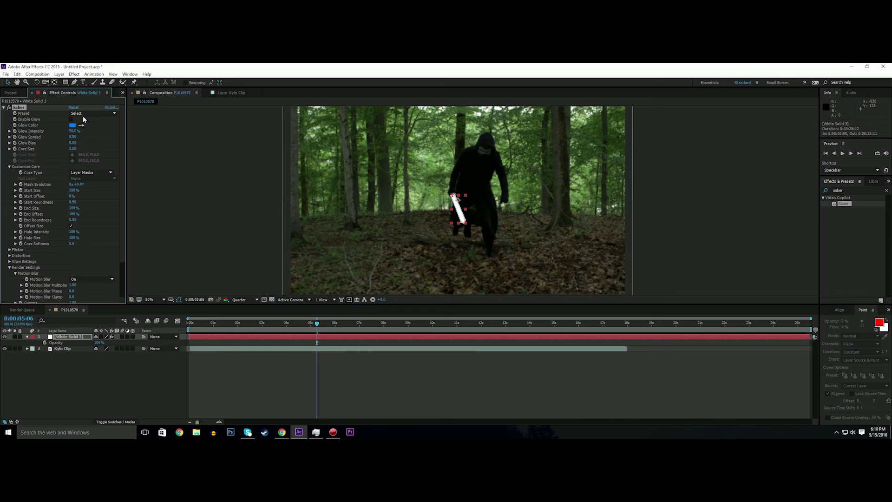
pyautogui.click(71, 119)
pyautogui.click(85, 117)
pyautogui.click(92, 113)
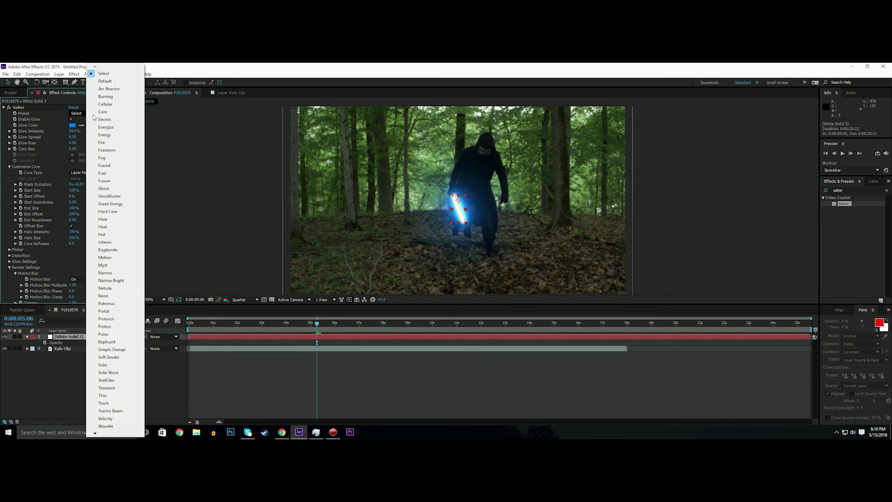
pyautogui.click(108, 380)
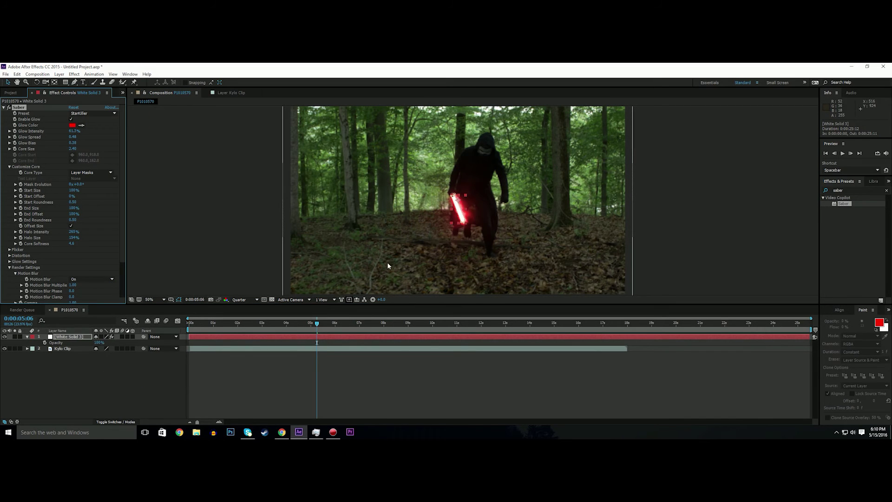
# Step: Set the composition's preview resolution to Full and inspect the red blade
pyautogui.press('space')
pyautogui.press('space')
pyautogui.press('.')
pyautogui.click(244, 299)
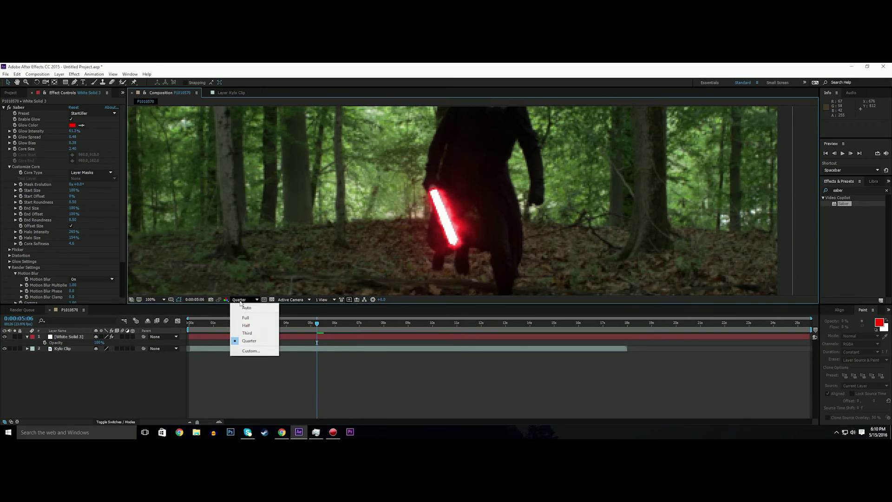
pyautogui.click(250, 316)
pyautogui.scroll(-2, 394, 216)
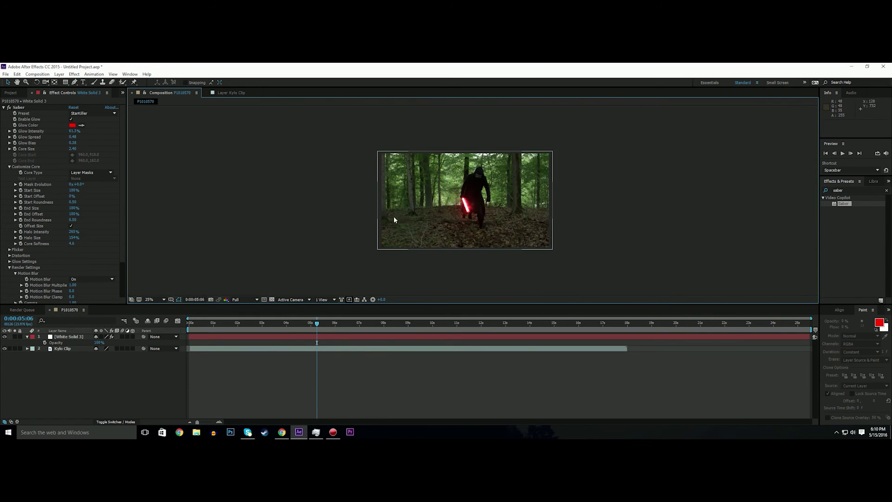
pyautogui.scroll(2, 404, 215)
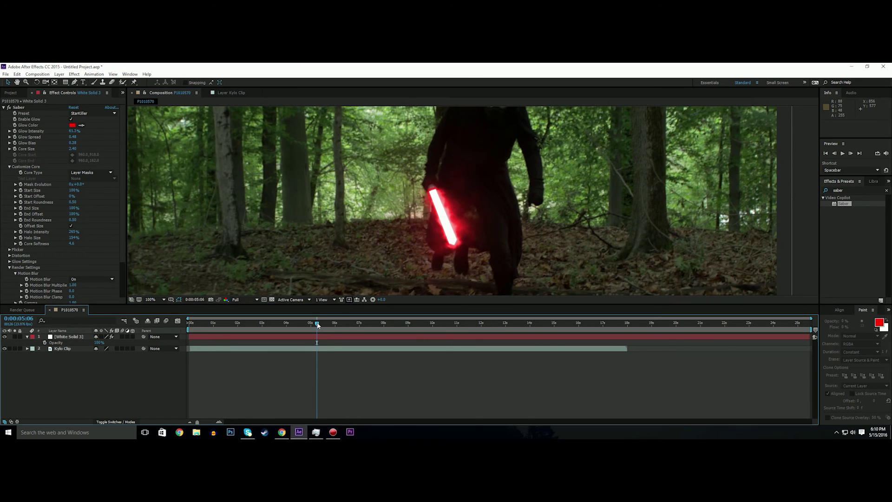
pyautogui.scroll(-2, 433, 214)
pyautogui.scroll(4, 467, 202)
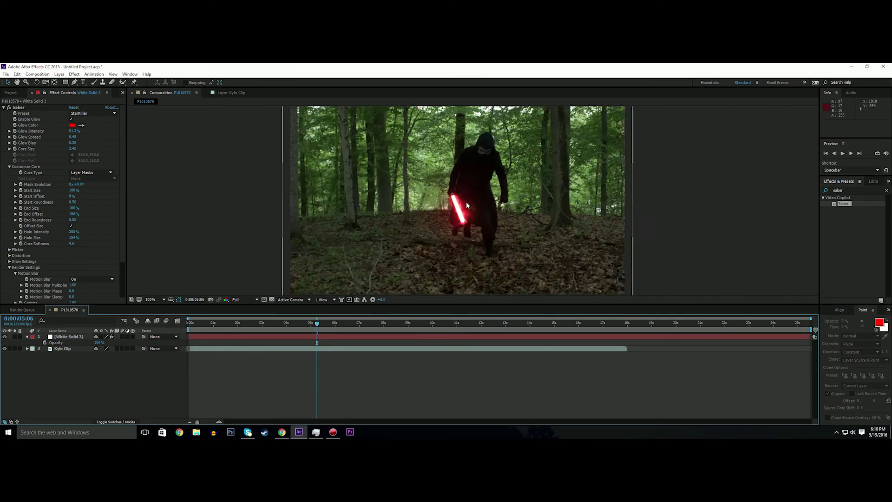
# Step: Examine the original prop blade at 0:00:05:07 with the white solid layer hidden
pyautogui.press('pagedown')
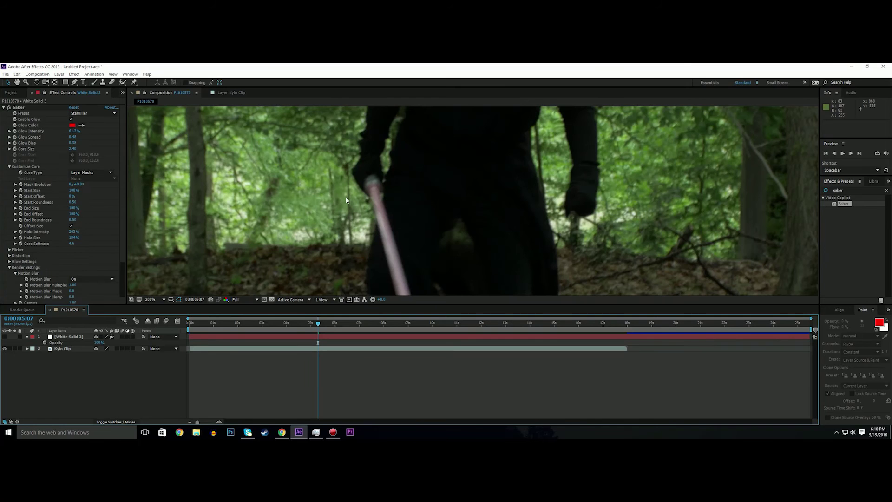
pyautogui.scroll(-2, 384, 183)
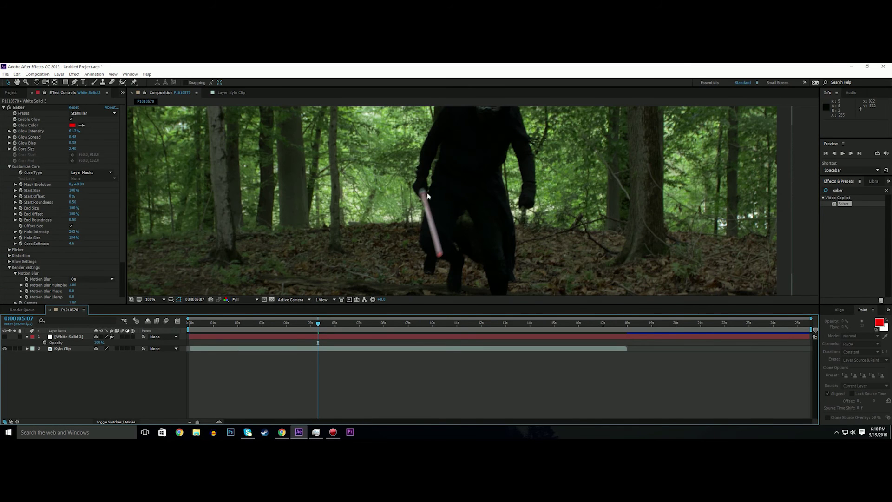
pyautogui.scroll(-4, 492, 167)
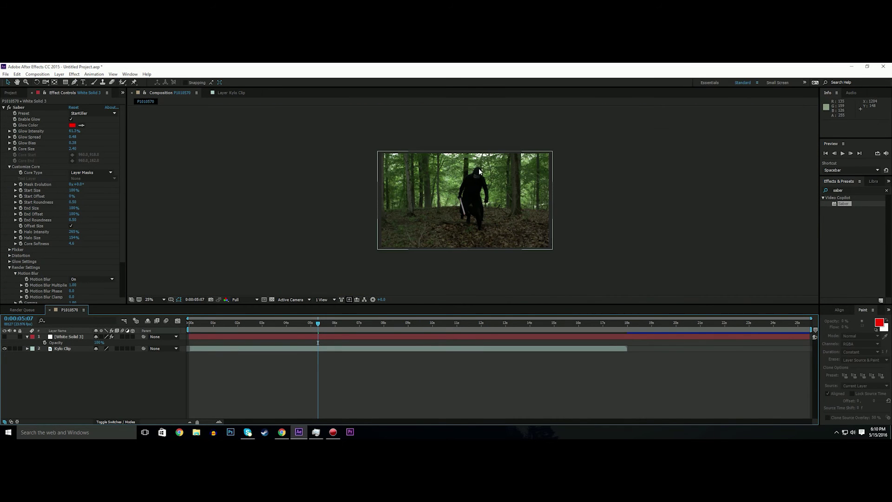
pyautogui.scroll(8, 477, 173)
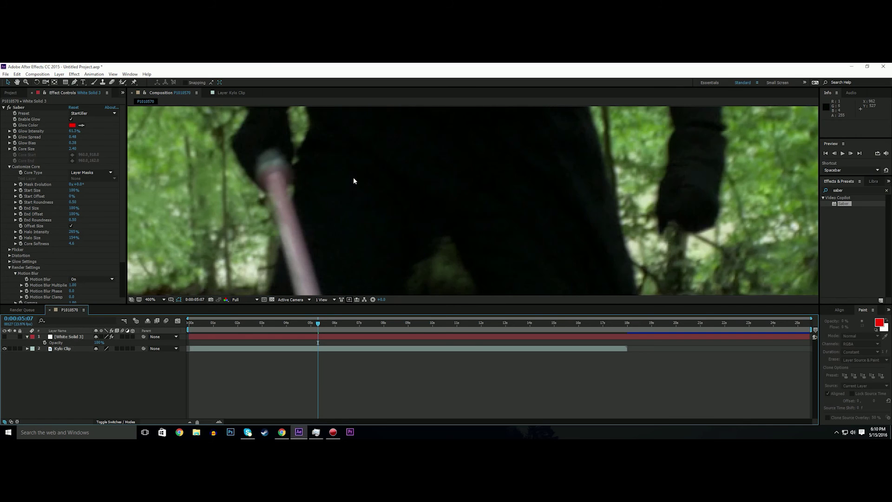
pyautogui.moveTo(402, 182); pyautogui.dragTo(428, 182)
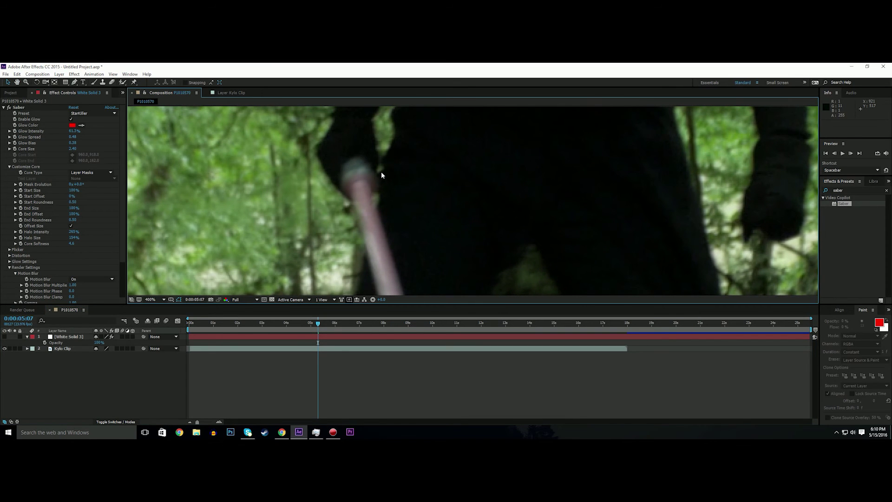
pyautogui.scroll(-3, 378, 155)
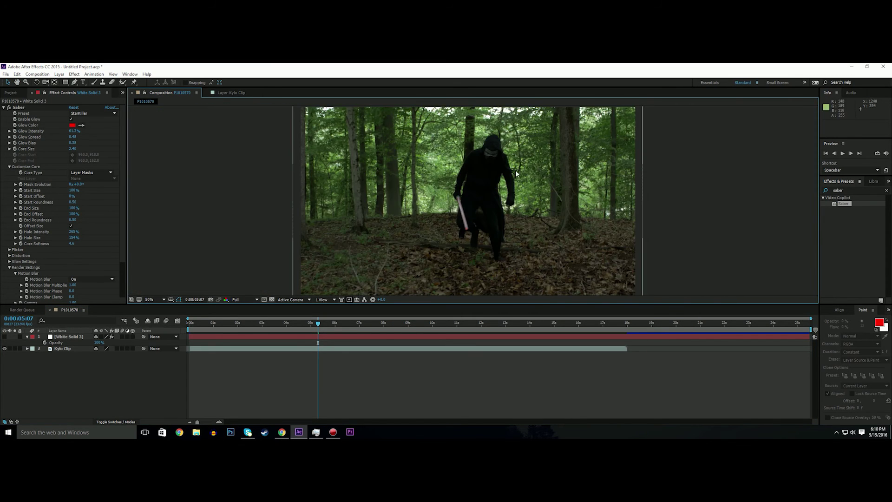
pyautogui.scroll(1, 515, 171)
pyautogui.scroll(-1, 516, 171)
# Step: Make the white solid layer visible again
pyautogui.click(11, 337)
pyautogui.click(4, 342)
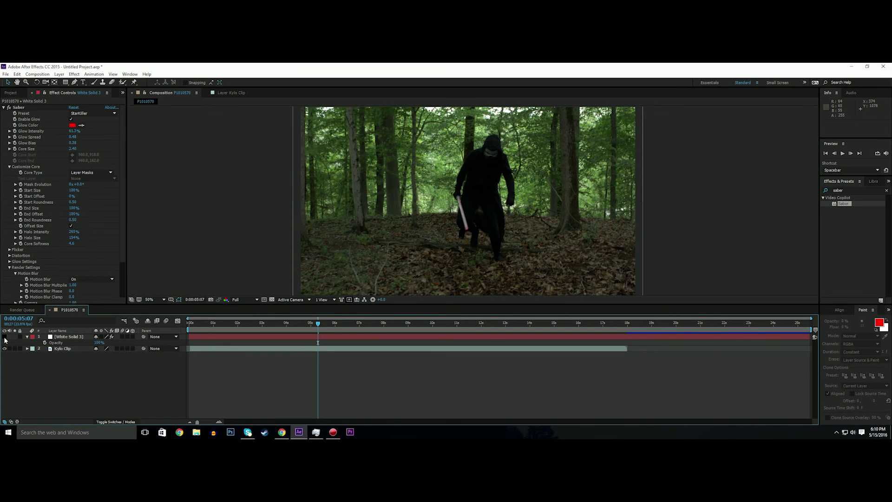
pyautogui.click(4, 337)
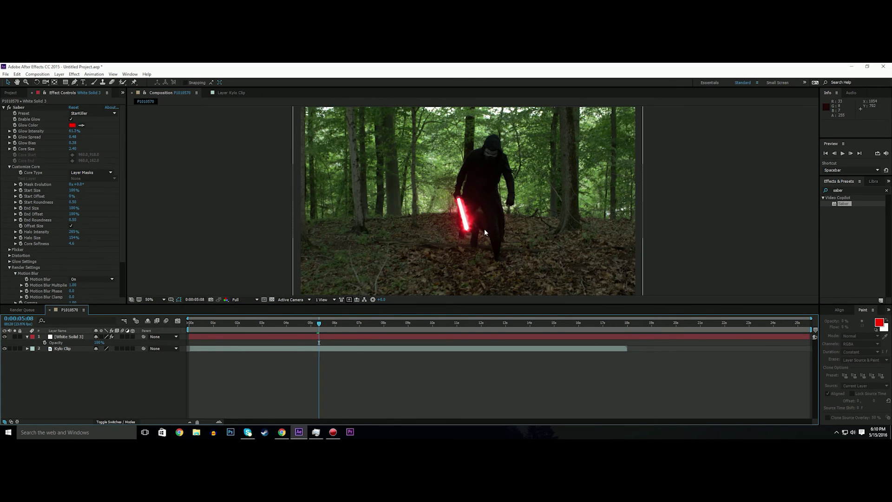
# Step: Return to 0:00:05:07 and examine how the red glow lines up with the hilt and blade
pyautogui.press('pageup')
pyautogui.scroll(4, 458, 210)
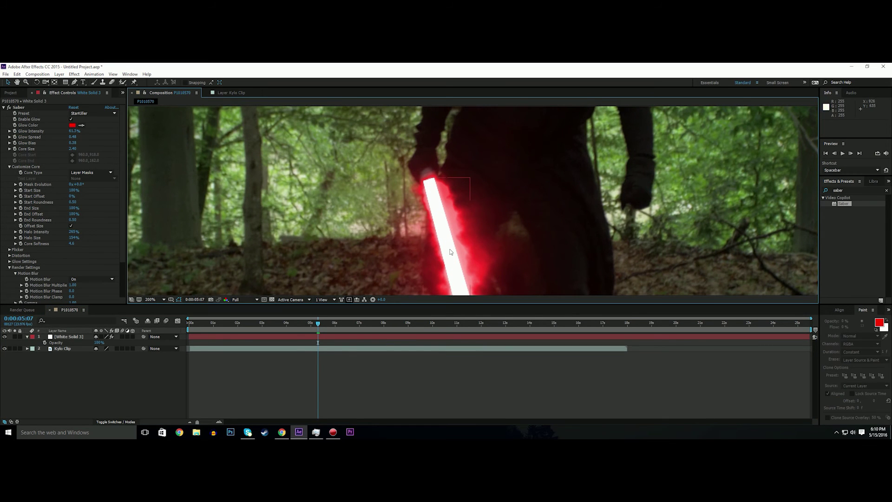
pyautogui.scroll(-4, 430, 175)
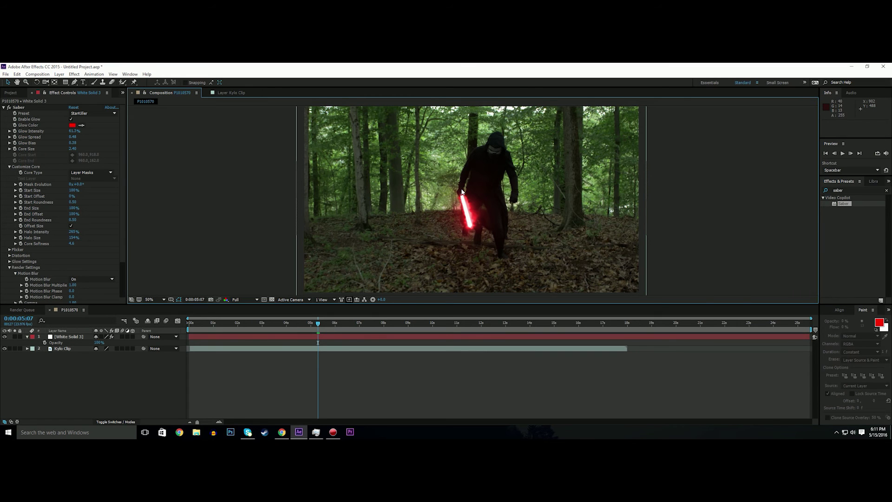
pyautogui.scroll(4, 475, 231)
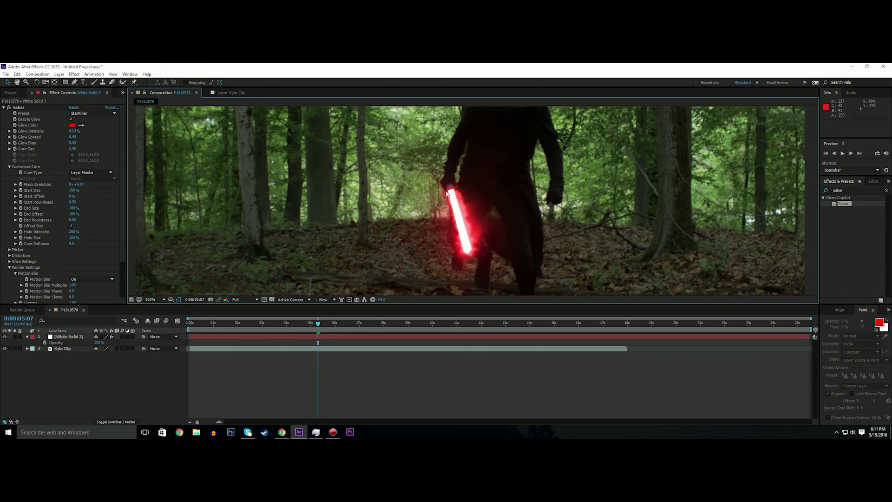
pyautogui.scroll(-2, 441, 216)
pyautogui.scroll(-2, 442, 216)
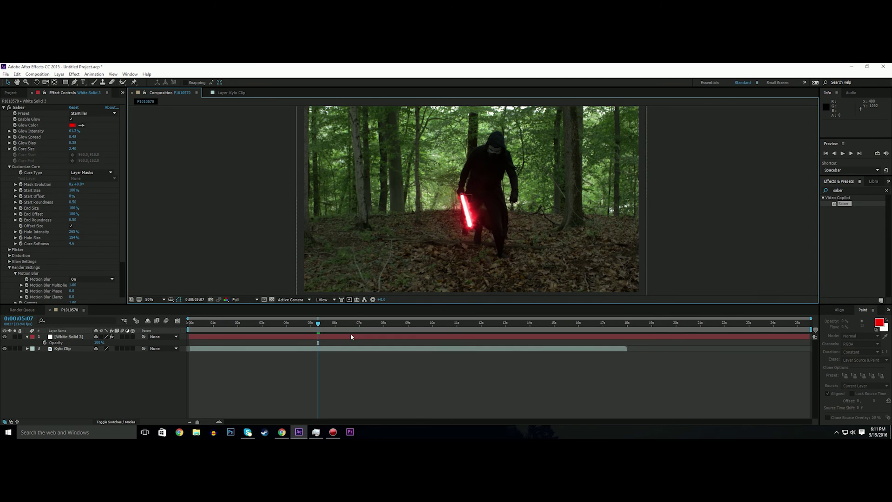
pyautogui.click(351, 336)
pyautogui.scroll(4, 481, 202)
pyautogui.scroll(-2, 481, 199)
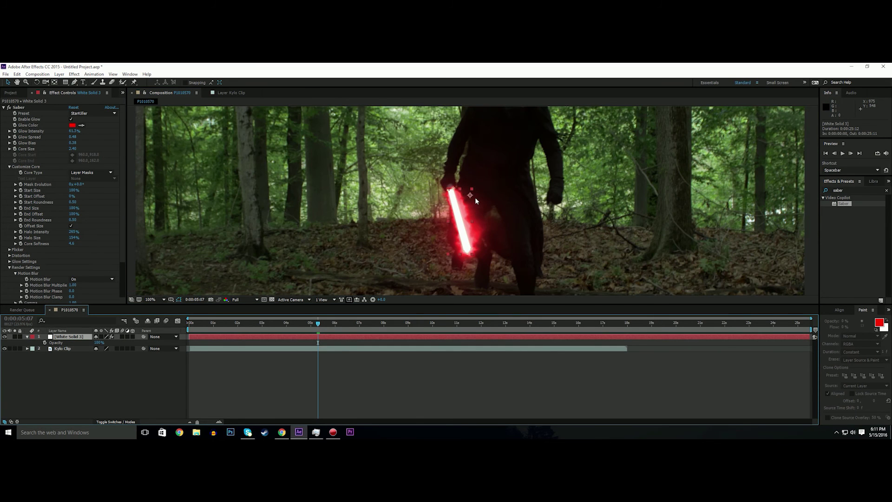
pyautogui.moveTo(367, 190); pyautogui.dragTo(354, 182)
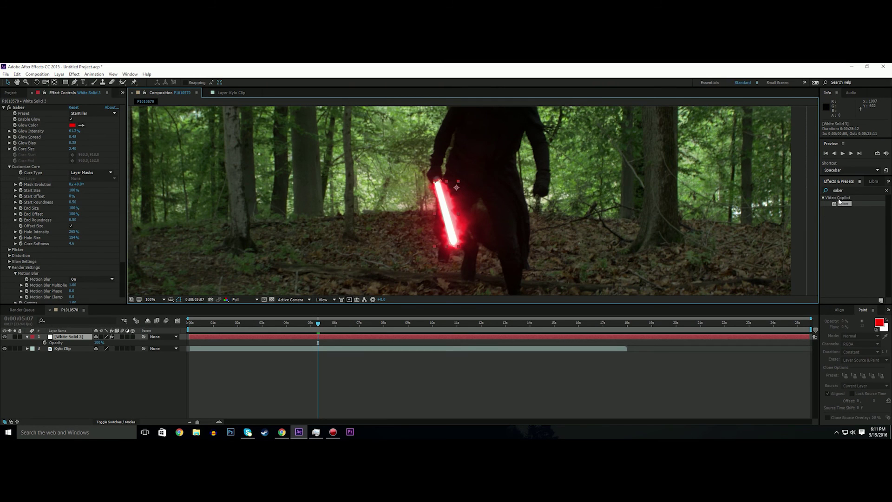
pyautogui.scroll(-2, 801, 204)
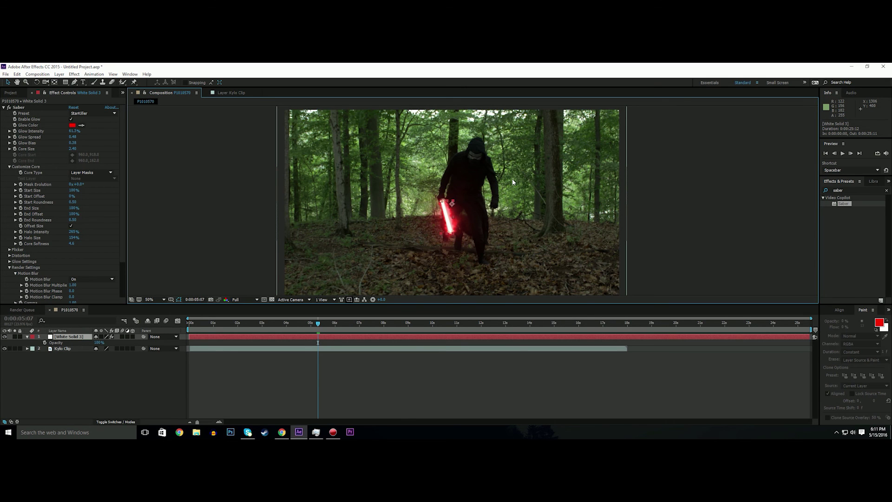
# Step: Compare the glow on the neighbouring frames, ending at 0:00:05:06, and deselect the white solid layer
pyautogui.press('pagedown')
pyautogui.press('pageup')
pyautogui.press('pageup')
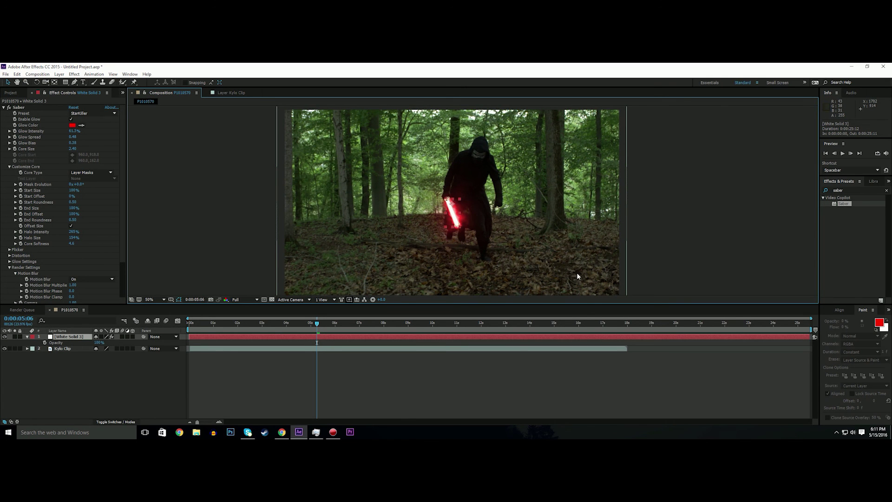
pyautogui.click(500, 364)
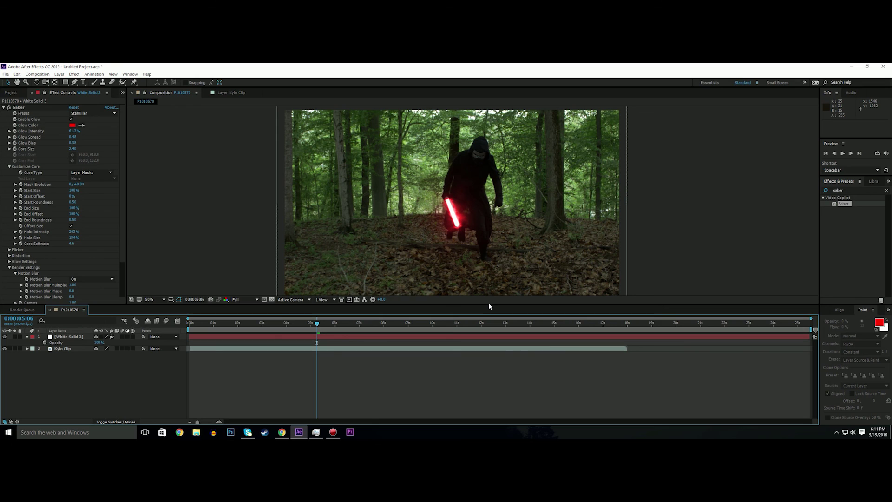